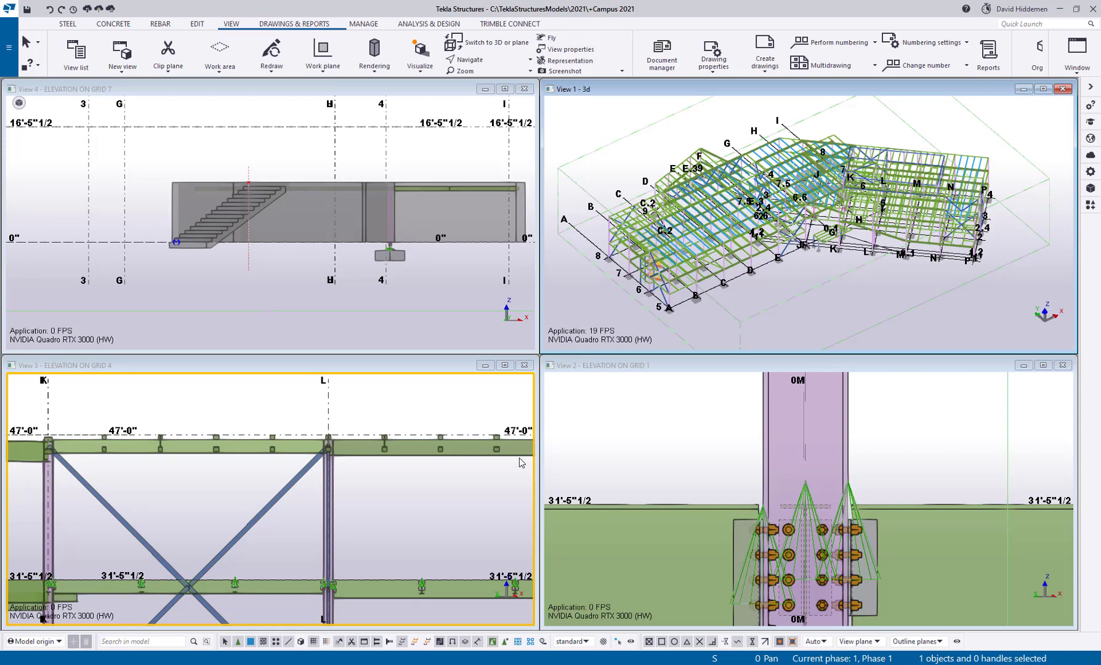
# Open Settings > Keyboard shortcuts, choose the Modeling group, and scroll through its command list
pyautogui.click(11, 64)
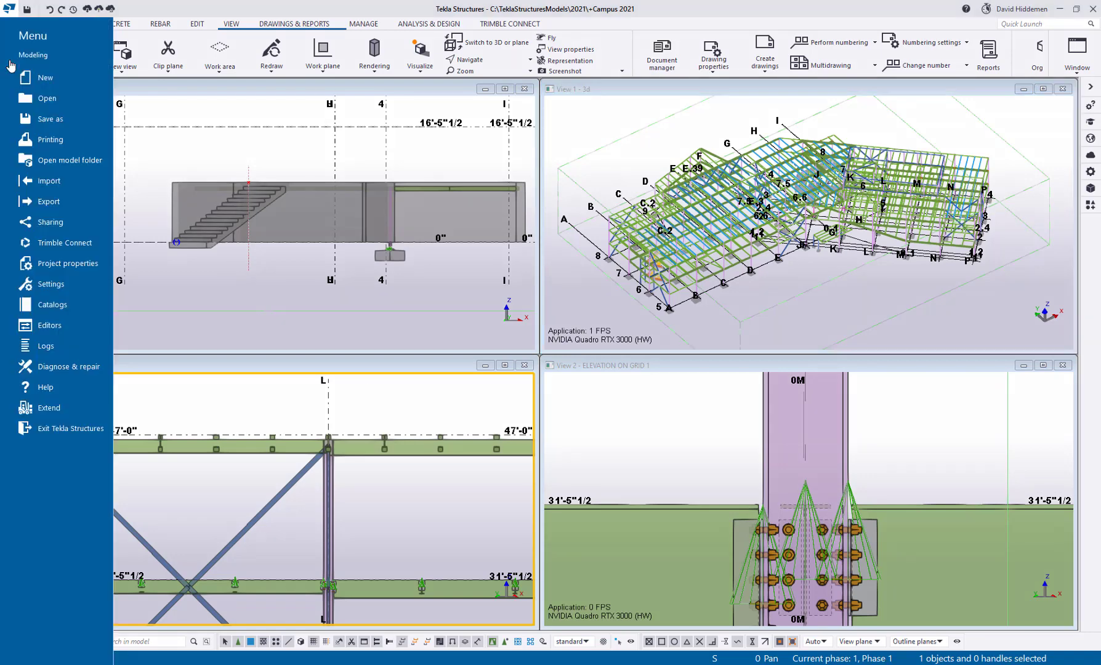
pyautogui.click(77, 286)
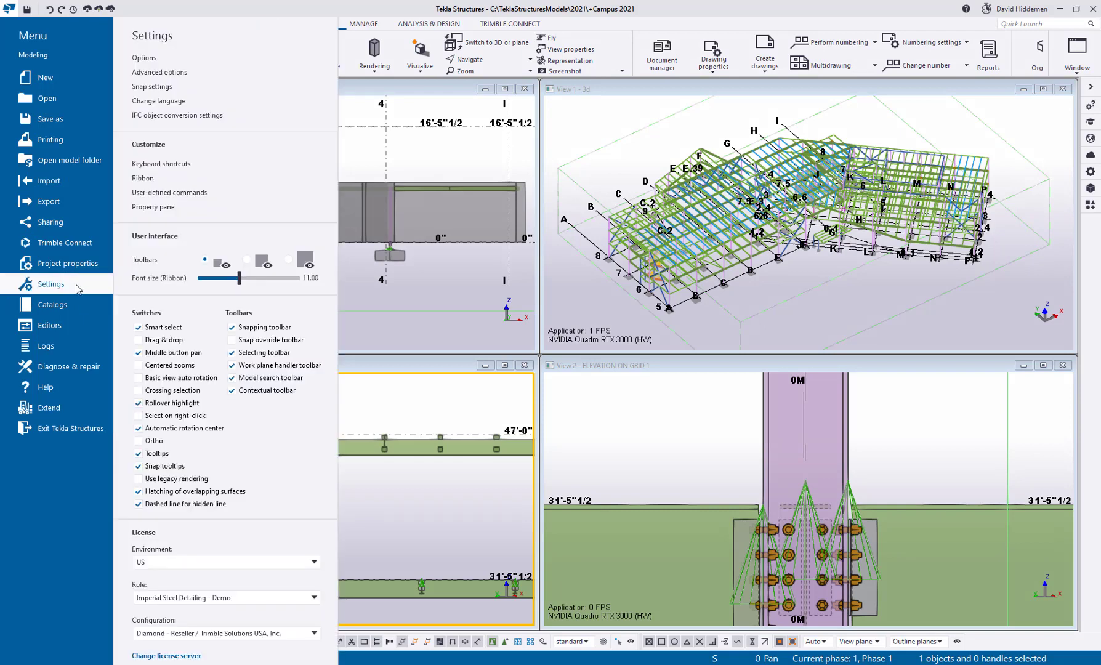
pyautogui.click(192, 170)
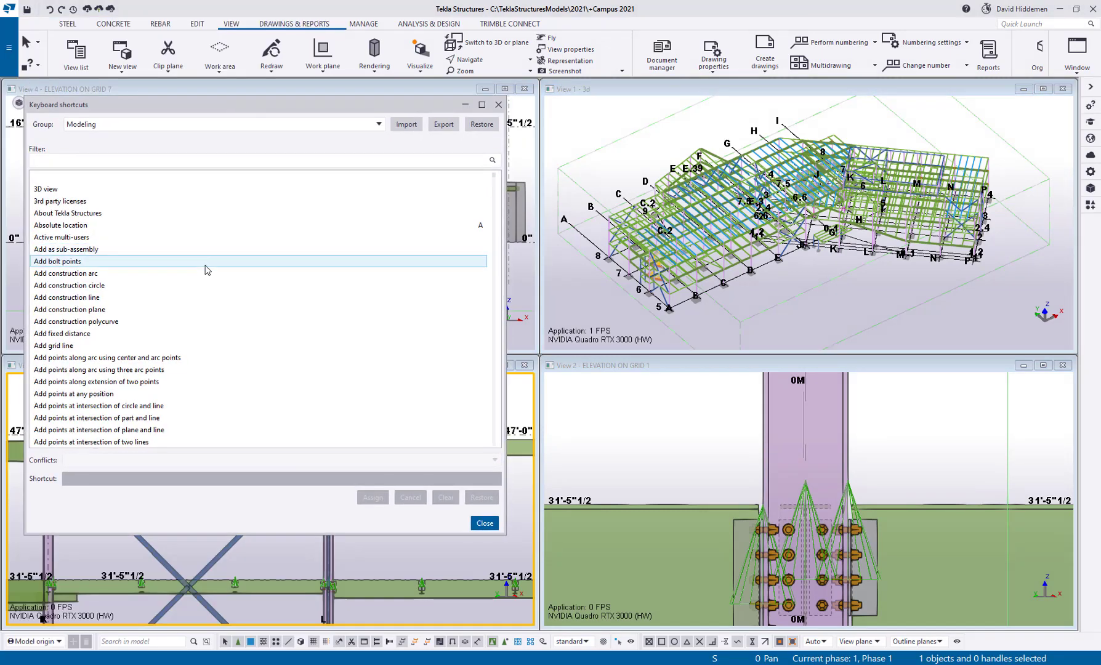
pyautogui.click(380, 125)
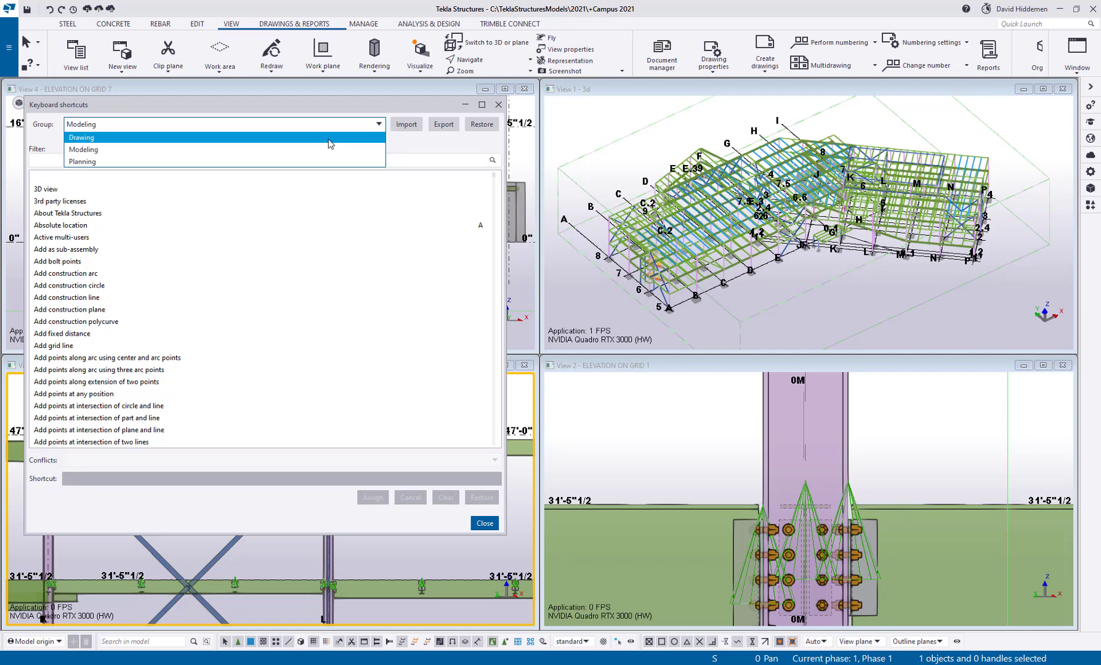
pyautogui.click(276, 109)
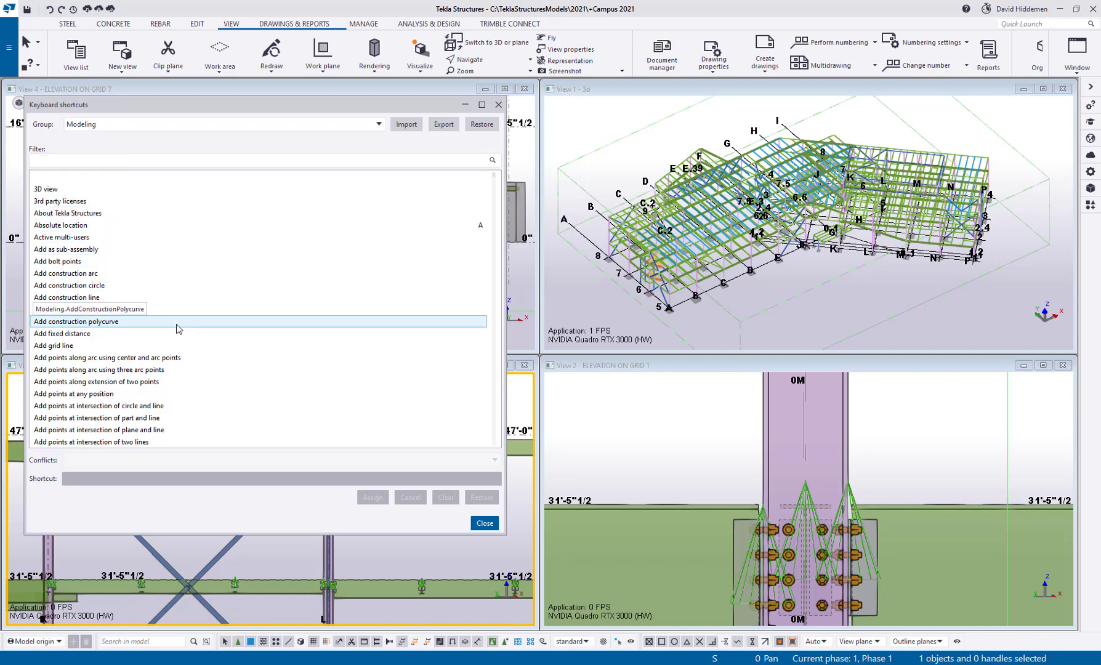
pyautogui.scroll(-15, 186, 329)
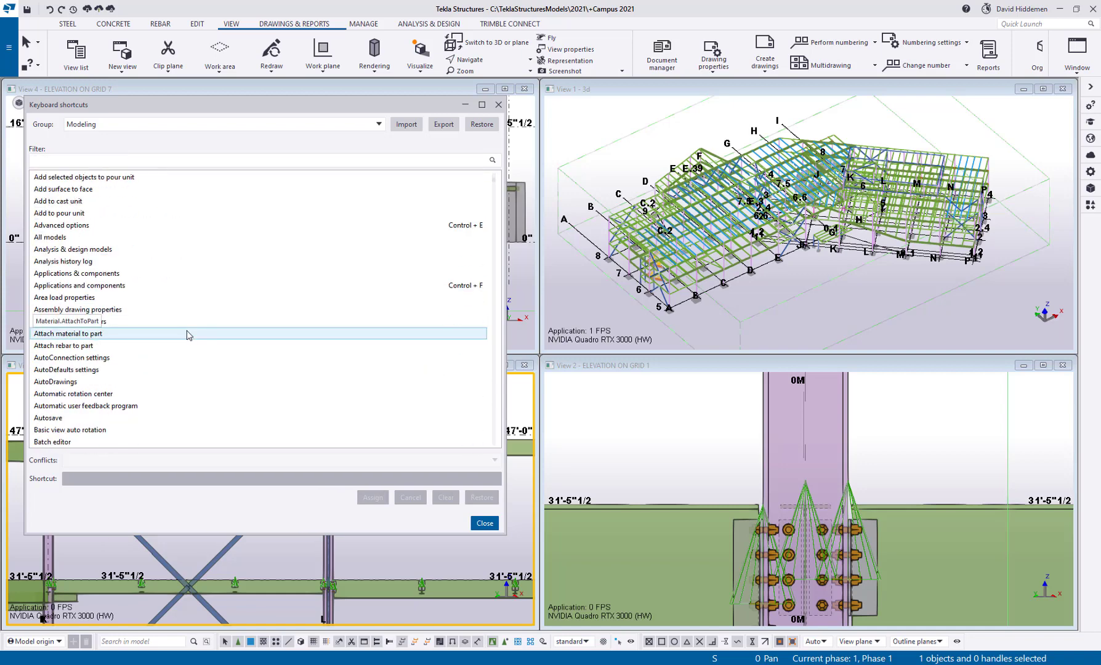
pyautogui.scroll(-6, 188, 334)
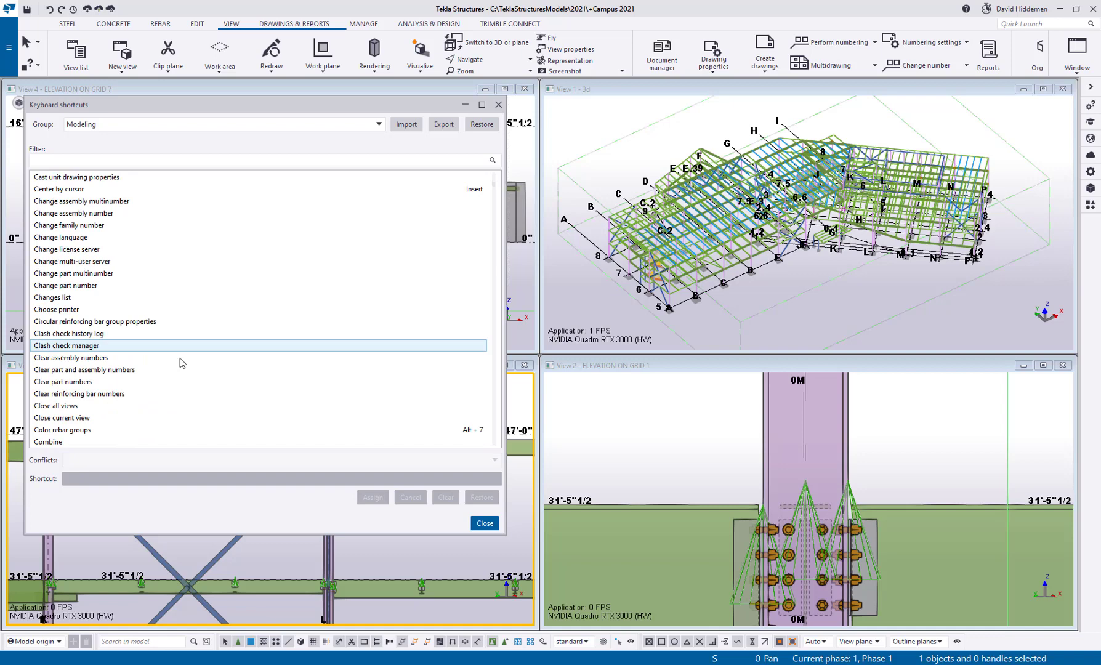
pyautogui.scroll(20, 208, 323)
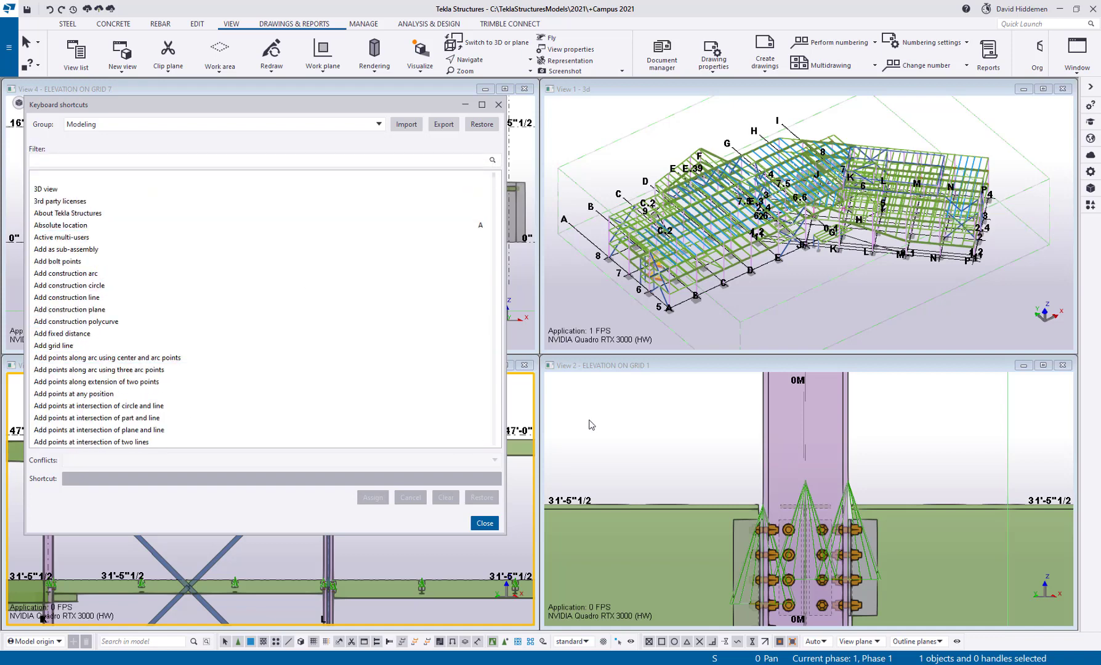
# Measure the column's edge-to-edge width in the Grid 1 elevation, placing the 10"1/8 dimension above it
pyautogui.click(678, 436)
pyautogui.press('f')
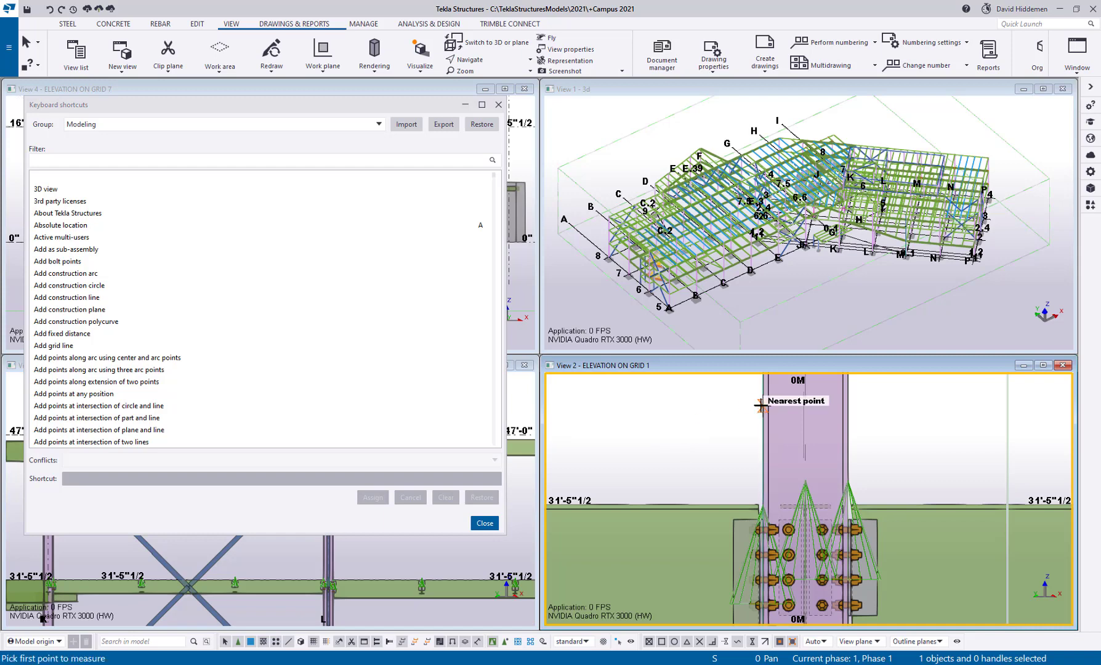
pyautogui.click(762, 405)
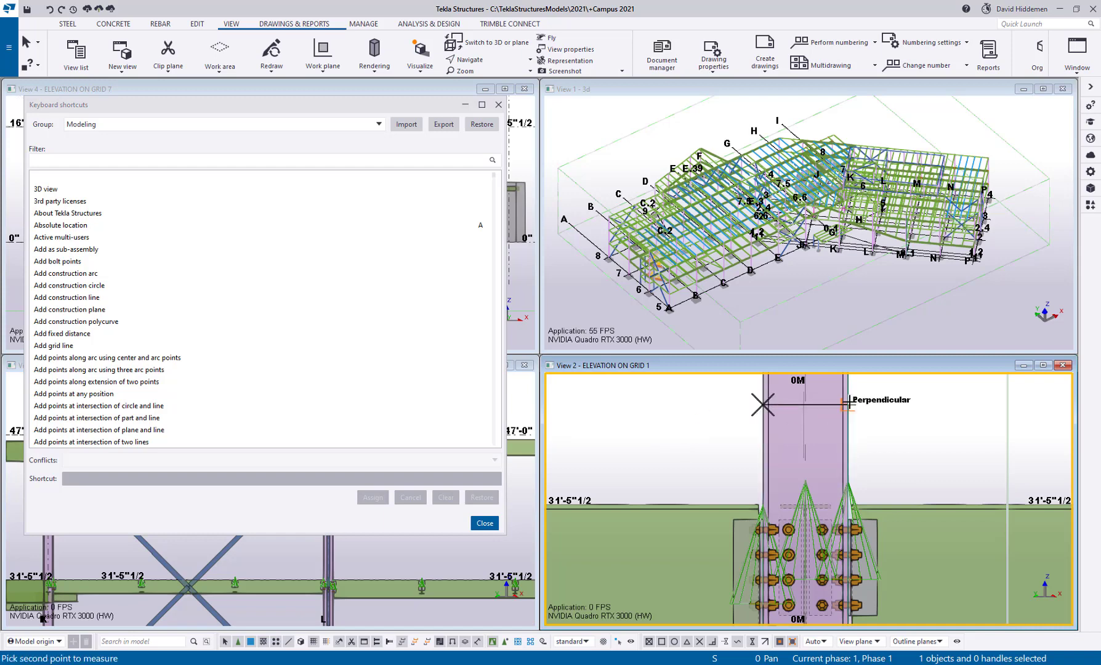
pyautogui.click(848, 404)
pyautogui.click(823, 416)
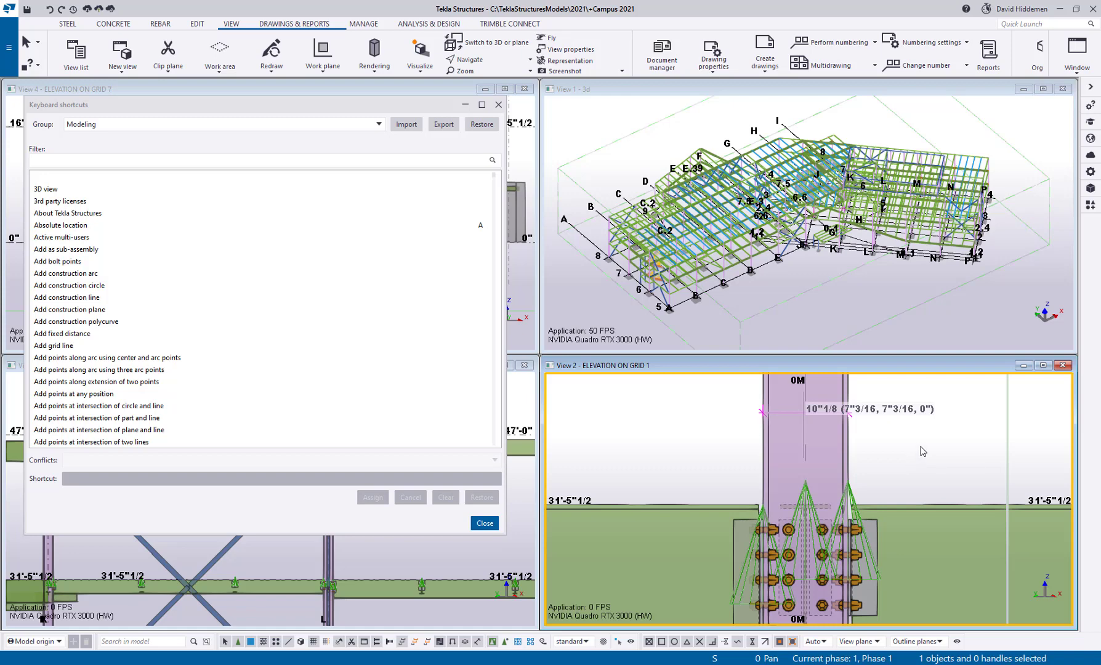
# Check the view's right-click menu and the Redraw dropdown for redraw options, then close them
pyautogui.rightClick(923, 452)
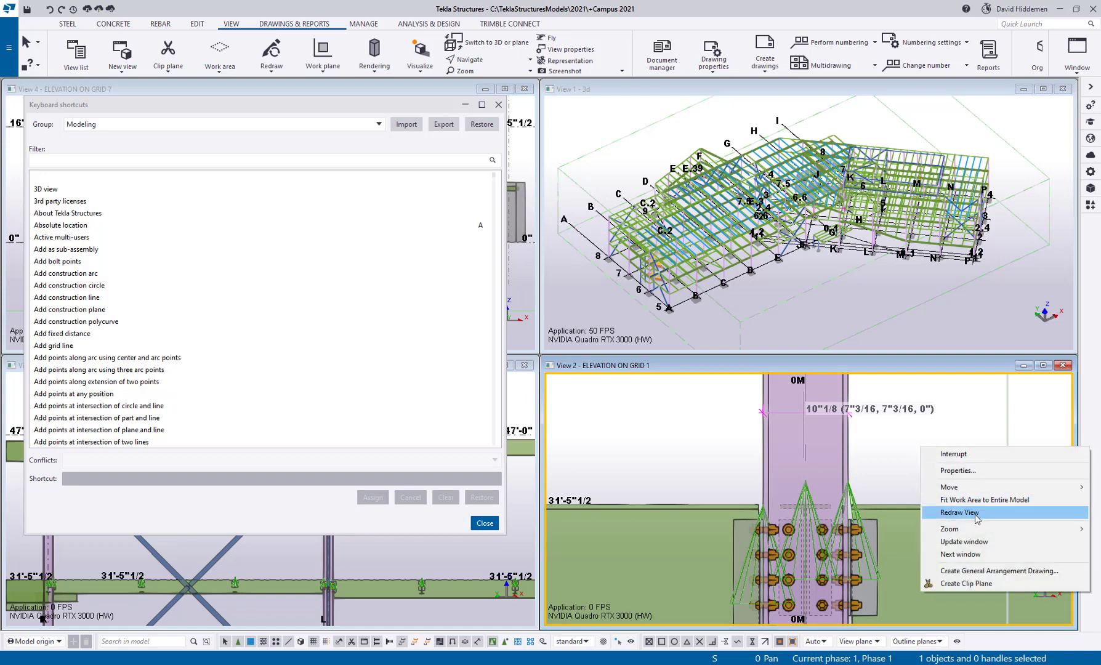
pyautogui.click(275, 73)
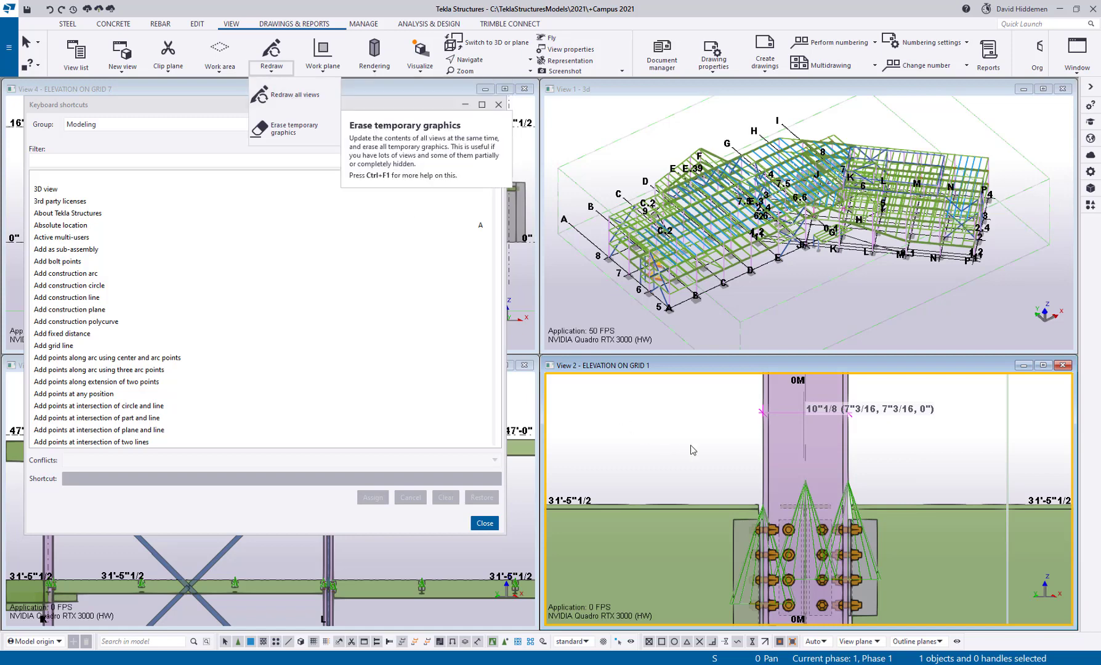
pyautogui.click(685, 425)
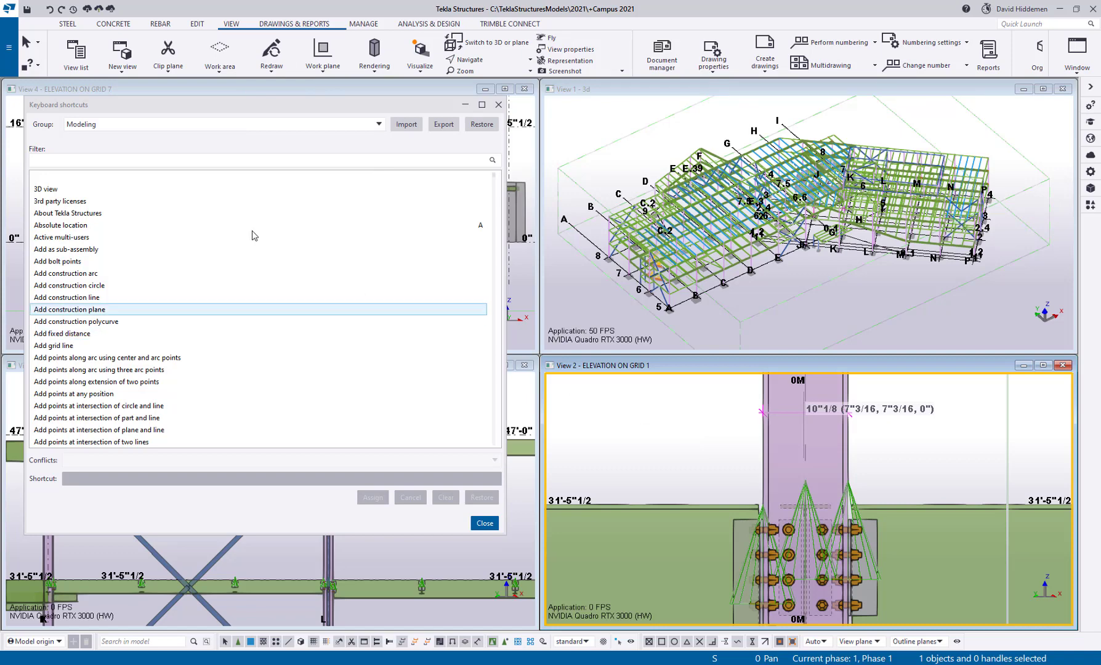
# Filter shortcuts for 'red', assign Shift + E to Redraw current view, and use it to clear the measurement
pyautogui.click(109, 161)
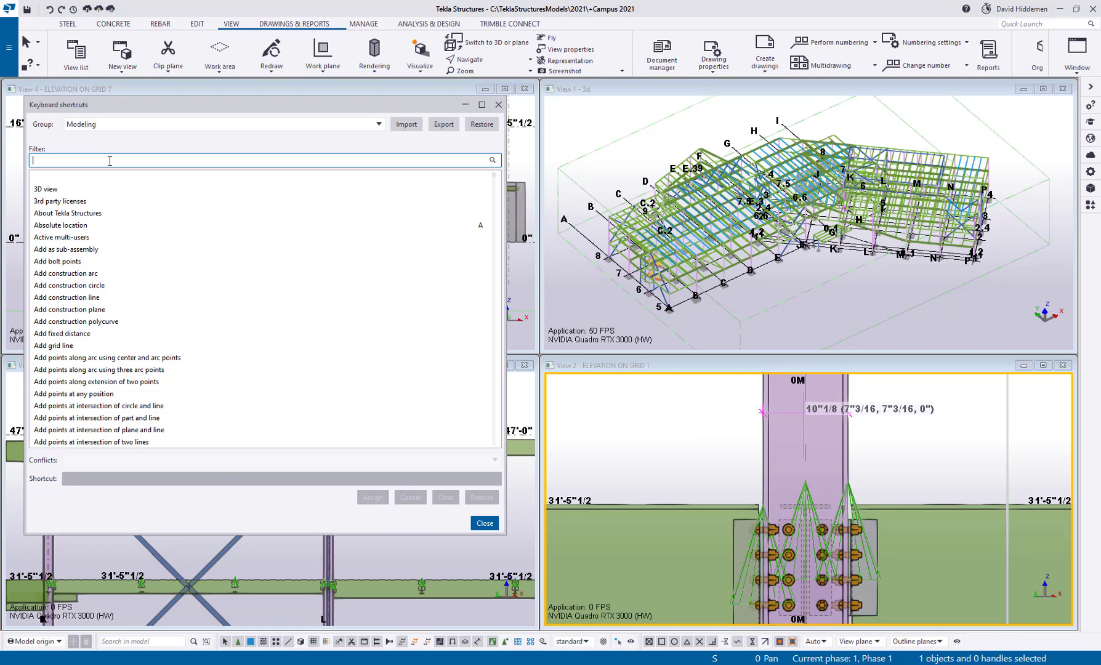
pyautogui.write('red')
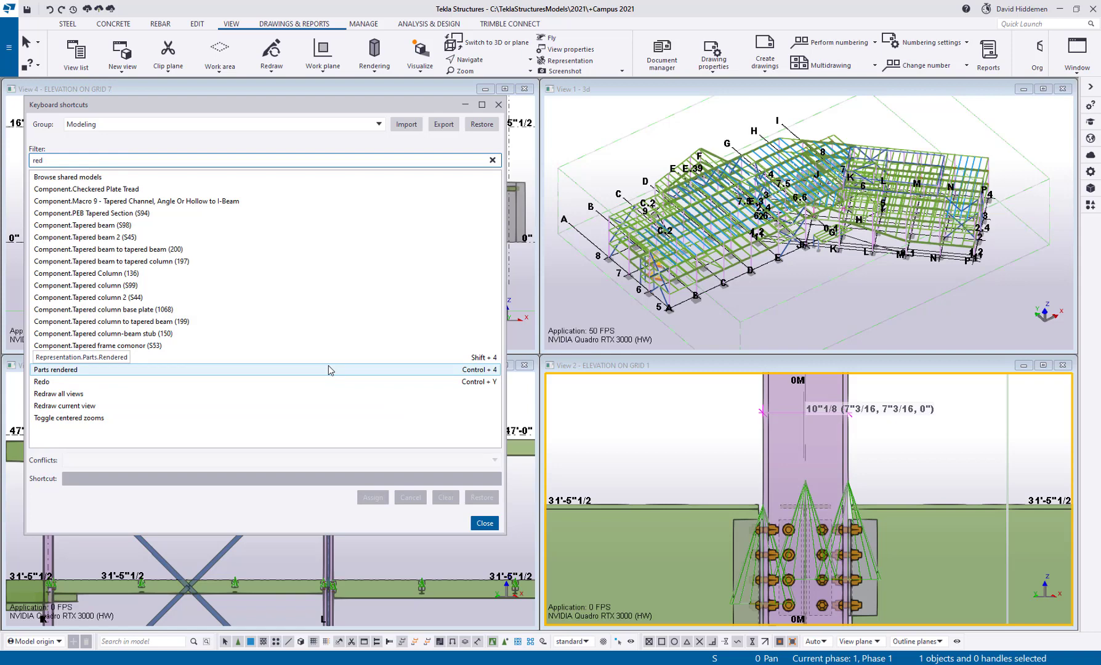
pyautogui.click(110, 407)
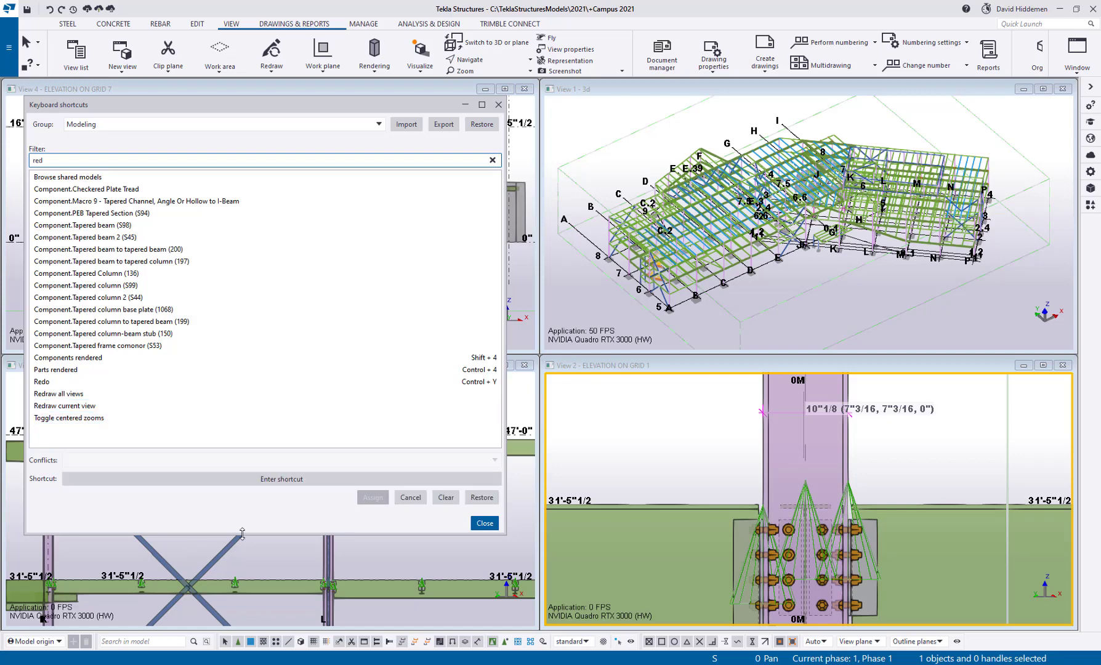
pyautogui.click(282, 479)
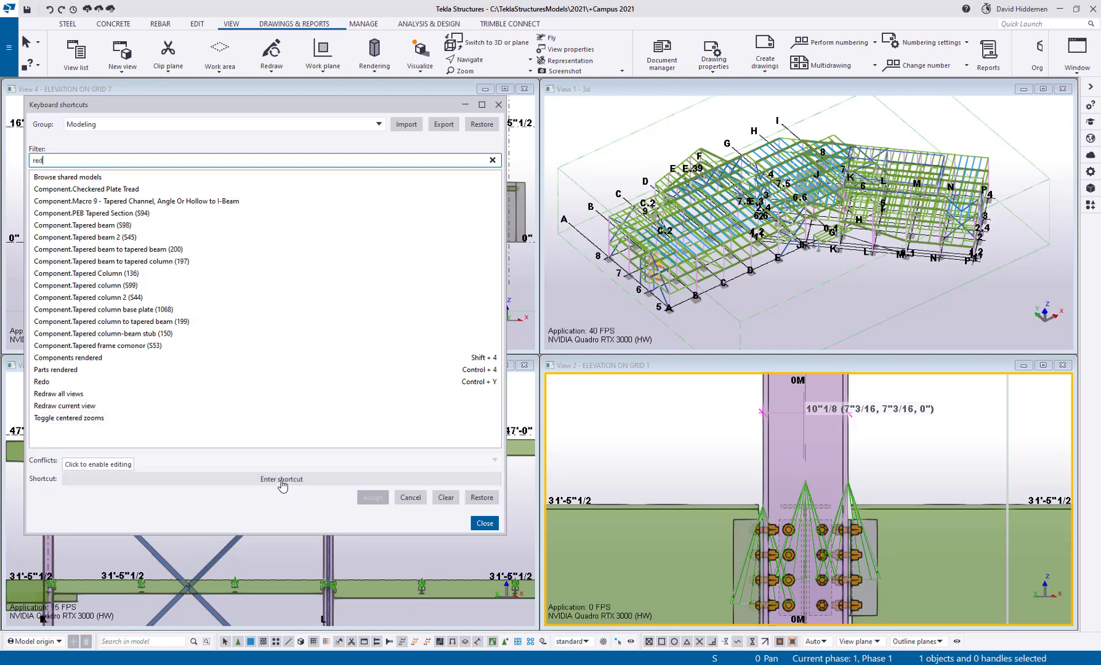
pyautogui.click(281, 484)
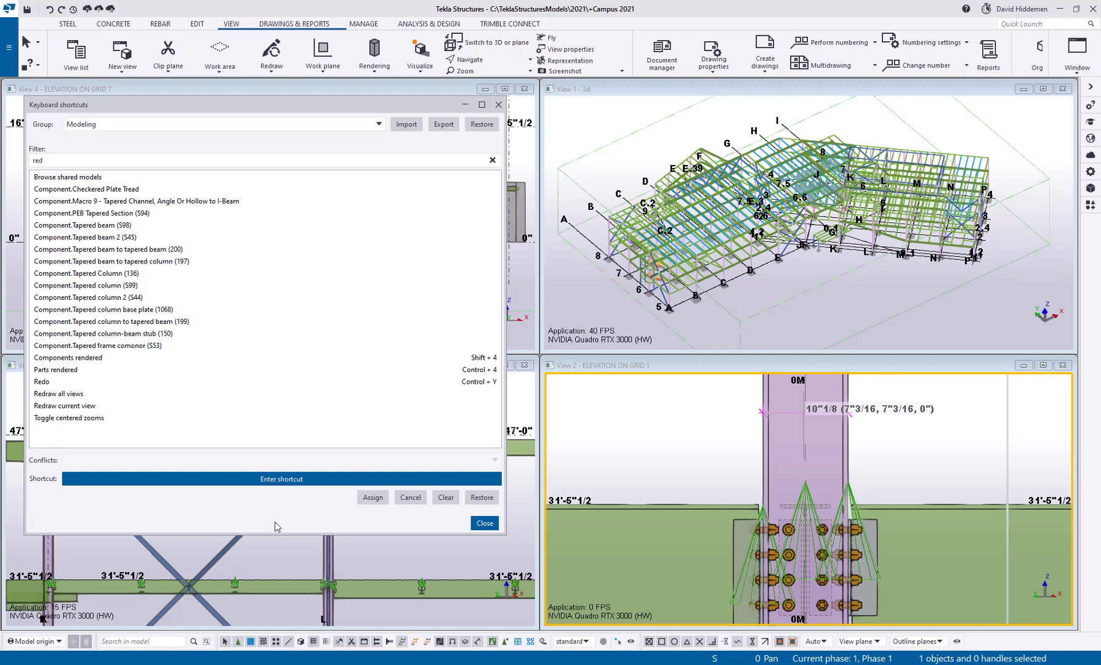
pyautogui.hotkey('shift', 'e')
pyautogui.click(372, 499)
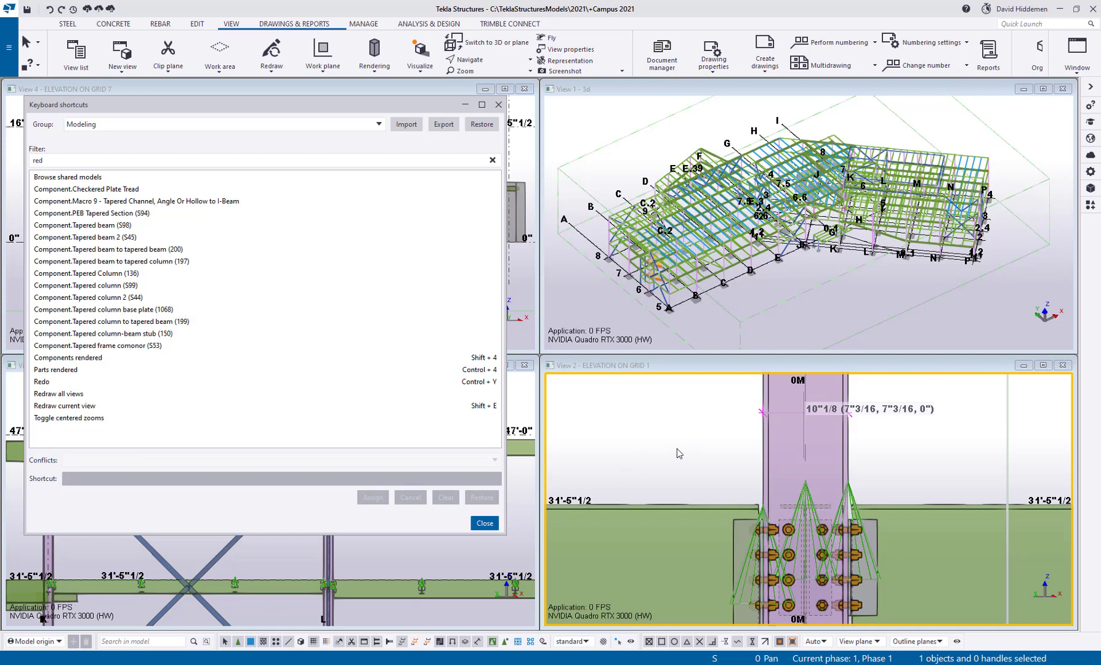
pyautogui.hotkey('shift', 'e')
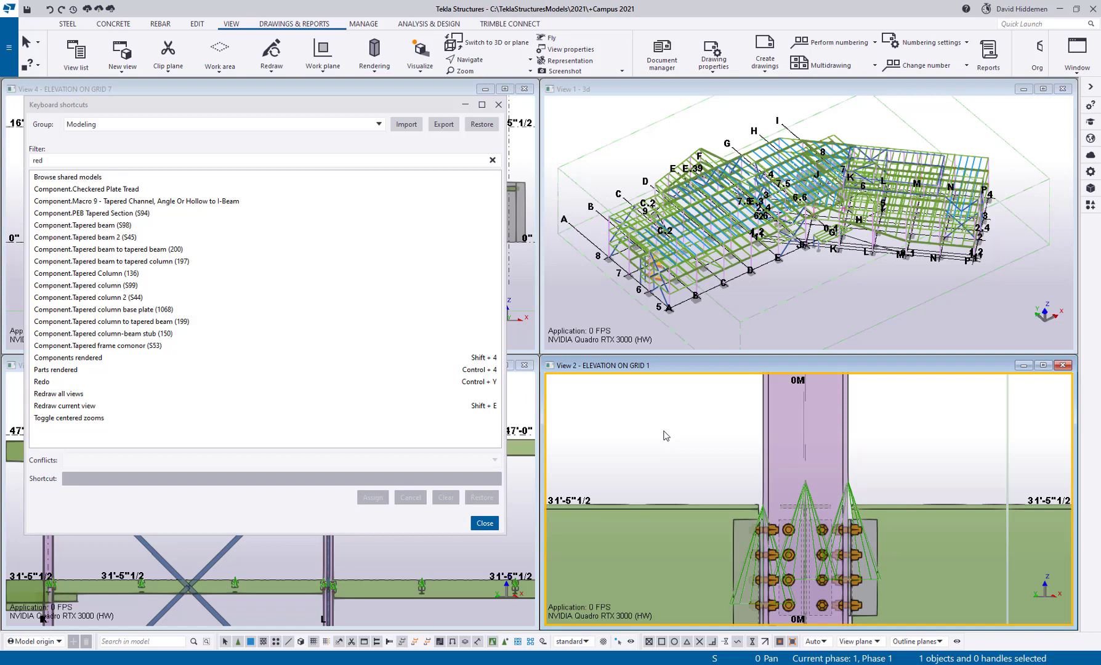
# Move the shortcuts dialog aside and rearrange the Grid 4, Grid 7, 3D and Grid 1 view windows
pyautogui.moveTo(412, 109); pyautogui.dragTo(1100, 203)
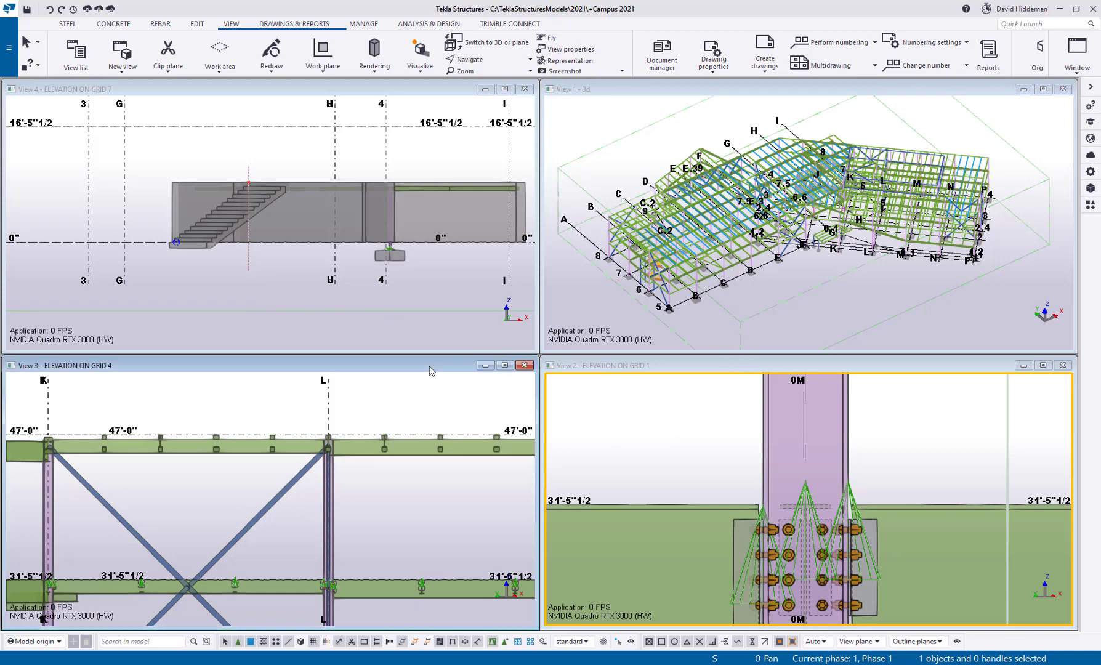
pyautogui.moveTo(431, 371); pyautogui.dragTo(508, 207)
pyautogui.moveTo(493, 89); pyautogui.dragTo(521, 147)
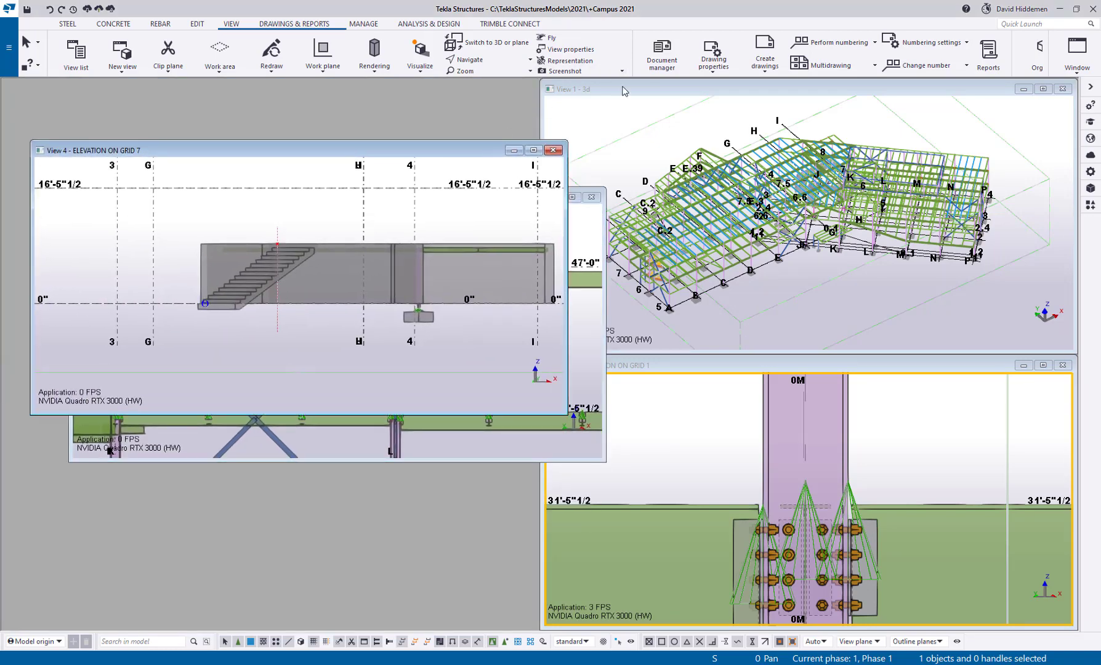
pyautogui.moveTo(622, 90); pyautogui.dragTo(511, 120)
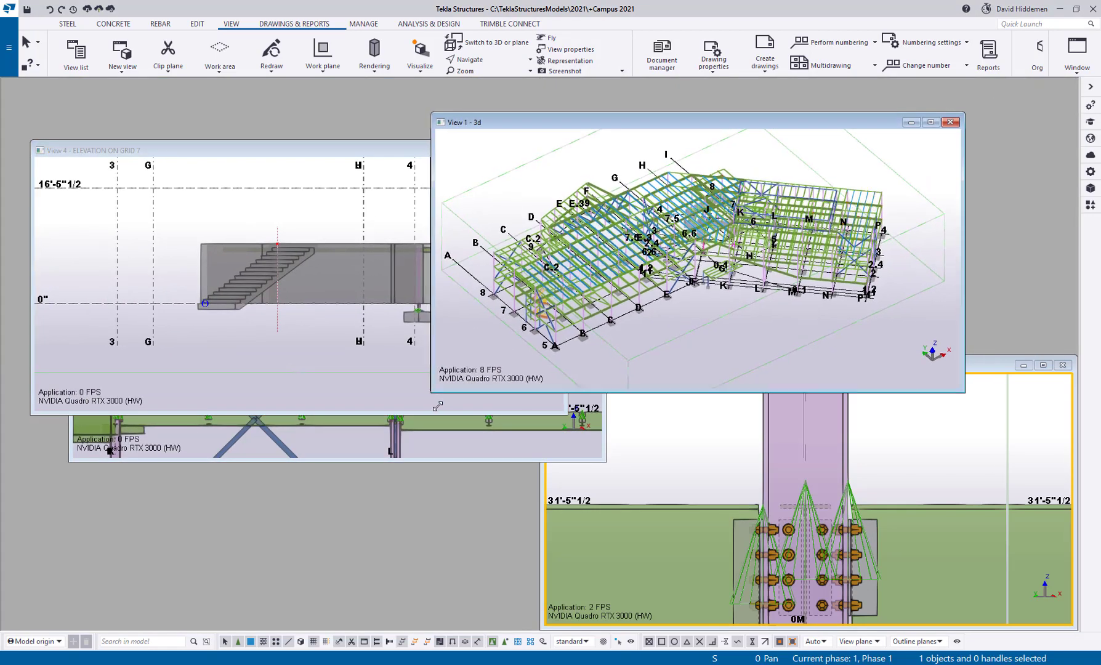
pyautogui.moveTo(438, 406); pyautogui.dragTo(401, 602)
pyautogui.moveTo(939, 370); pyautogui.dragTo(433, 358)
pyautogui.moveTo(572, 342); pyautogui.dragTo(1041, 389)
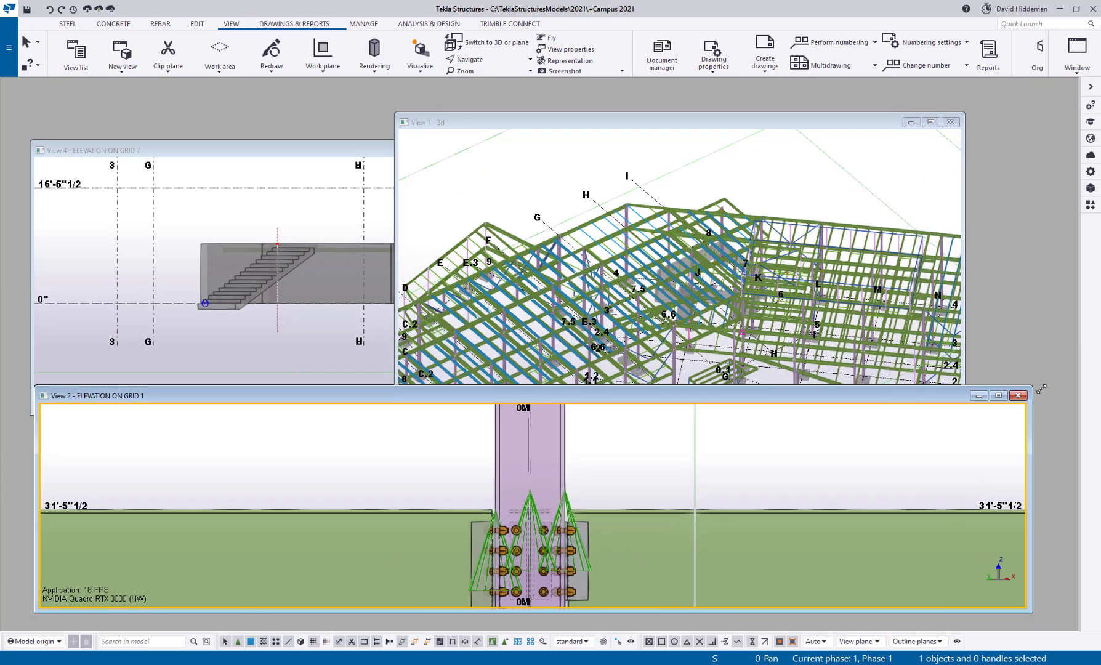
pyautogui.moveTo(690, 121); pyautogui.dragTo(573, 100)
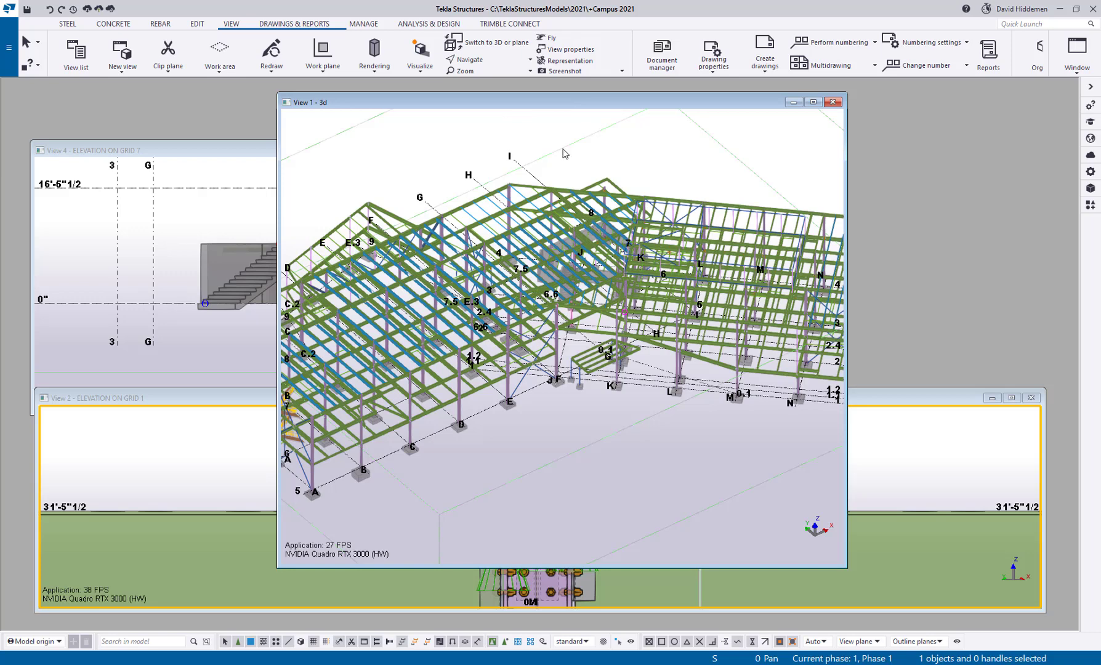
# Check the window arrangement options, then reopen Keyboard shortcuts with Ctrl+F1 and move it left
pyautogui.click(1073, 72)
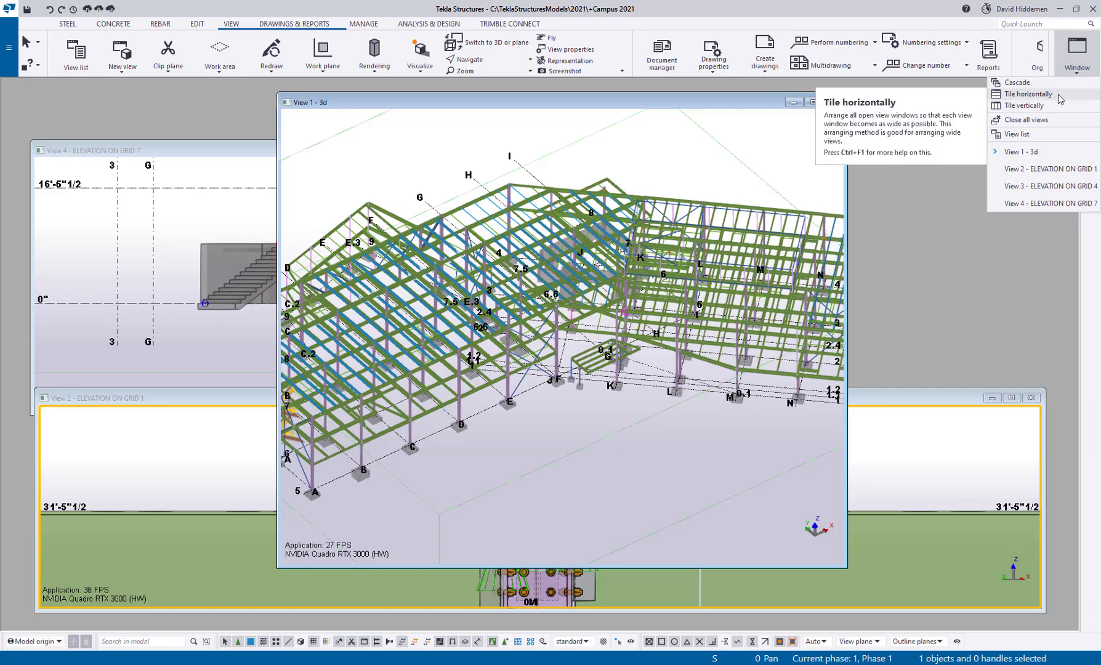
pyautogui.hotkey('ctrl', 'F1')
pyautogui.moveTo(843, 160); pyautogui.dragTo(294, 160)
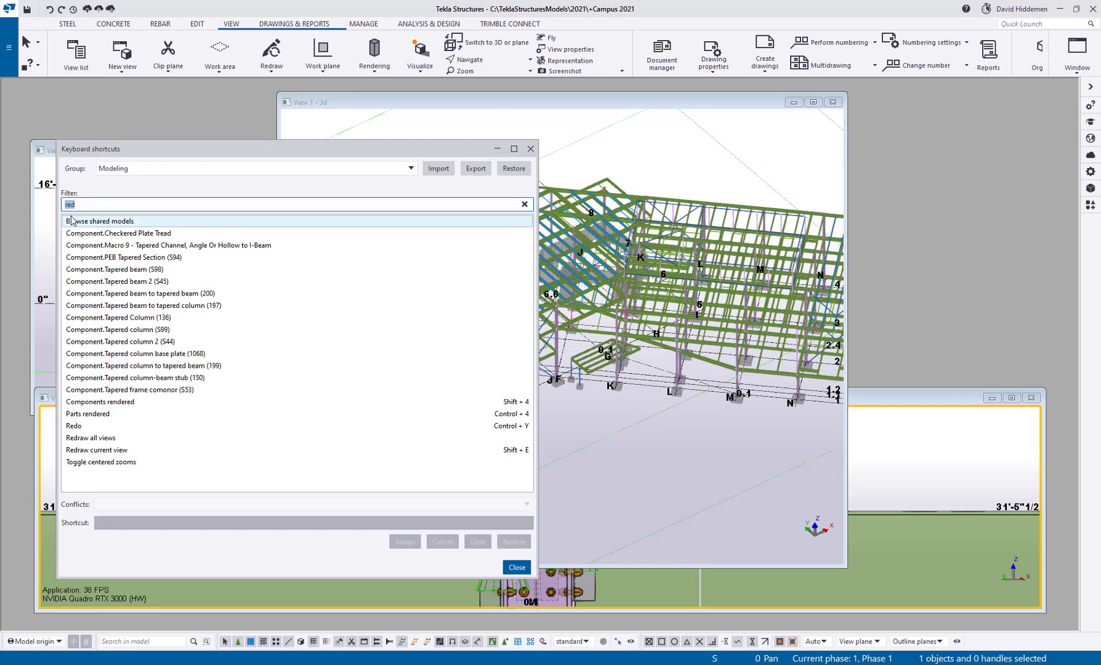
# Filter for 'tile', assign Shift + W to Tile windows vertically, and use it to tile the four views
pyautogui.write('tile')
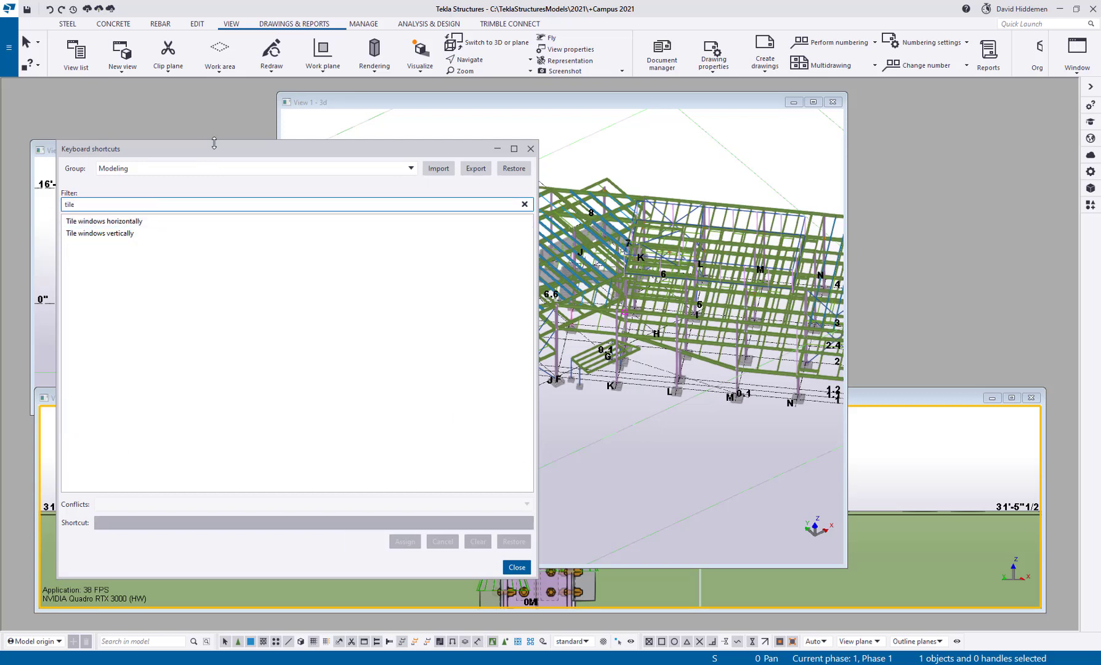
pyautogui.click(152, 241)
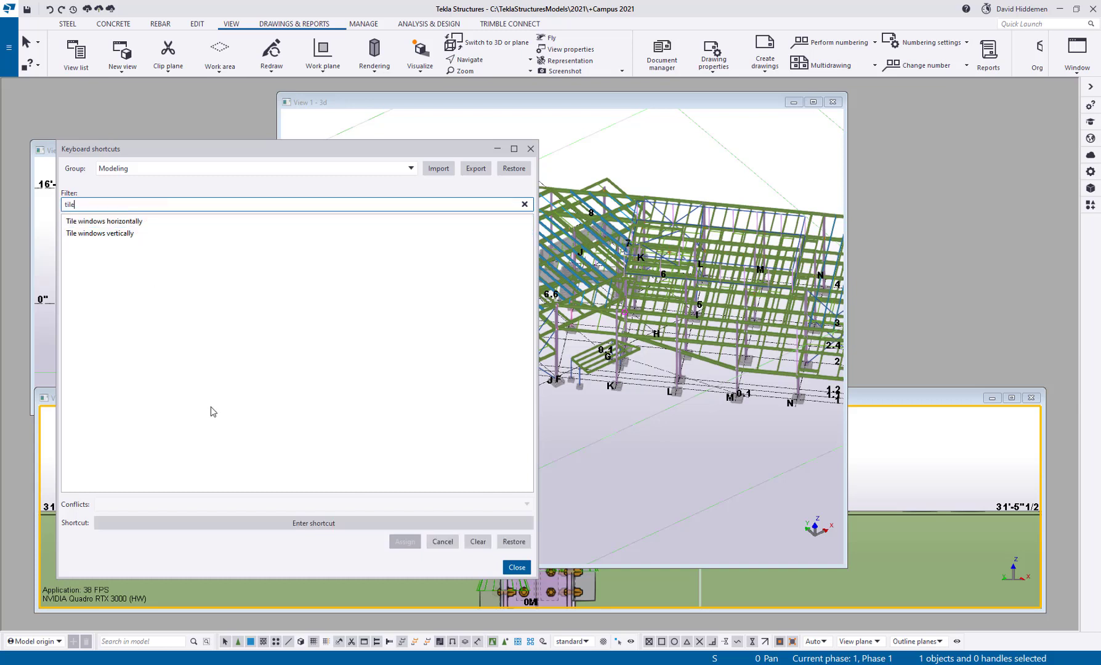
pyautogui.click(318, 529)
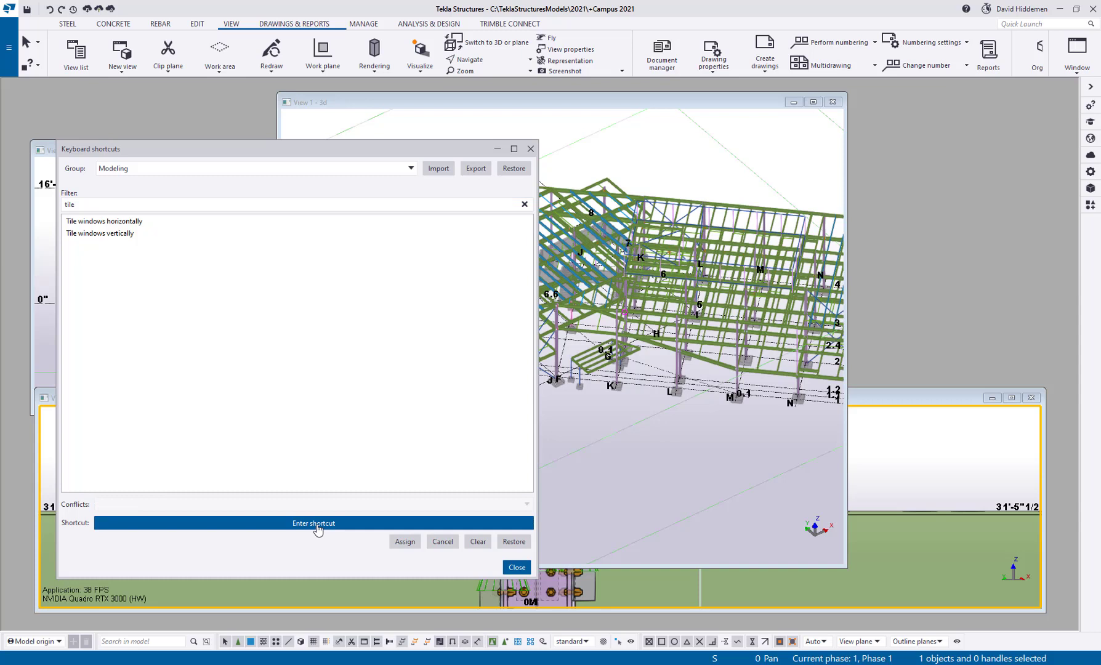
pyautogui.hotkey('shift', 'w')
pyautogui.click(405, 542)
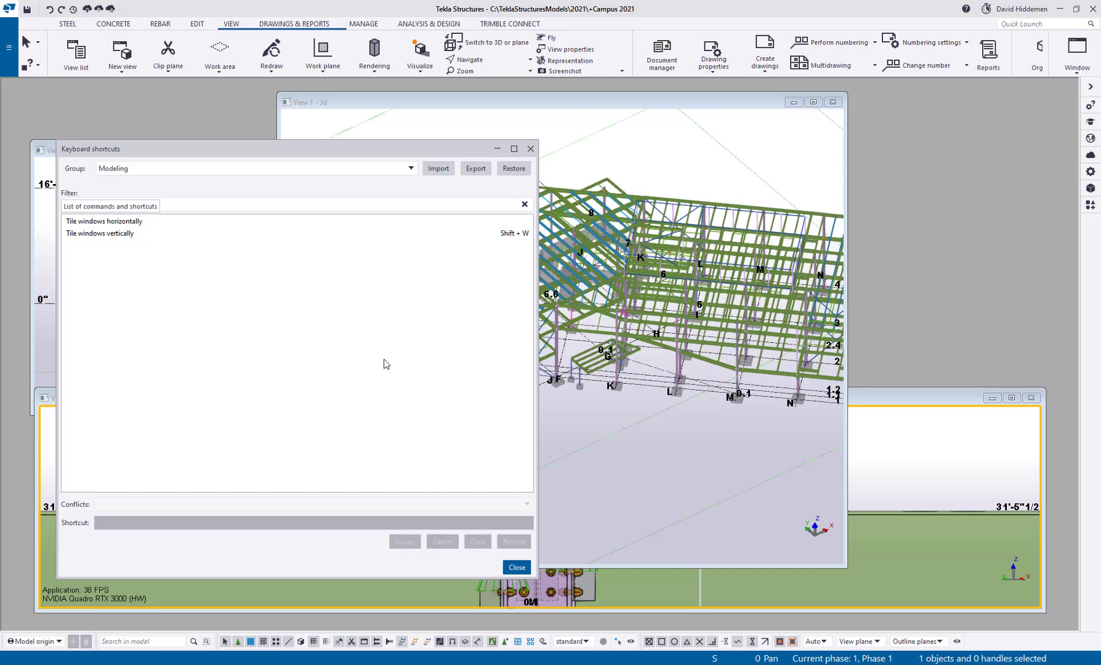
pyautogui.moveTo(409, 150); pyautogui.dragTo(399, 150)
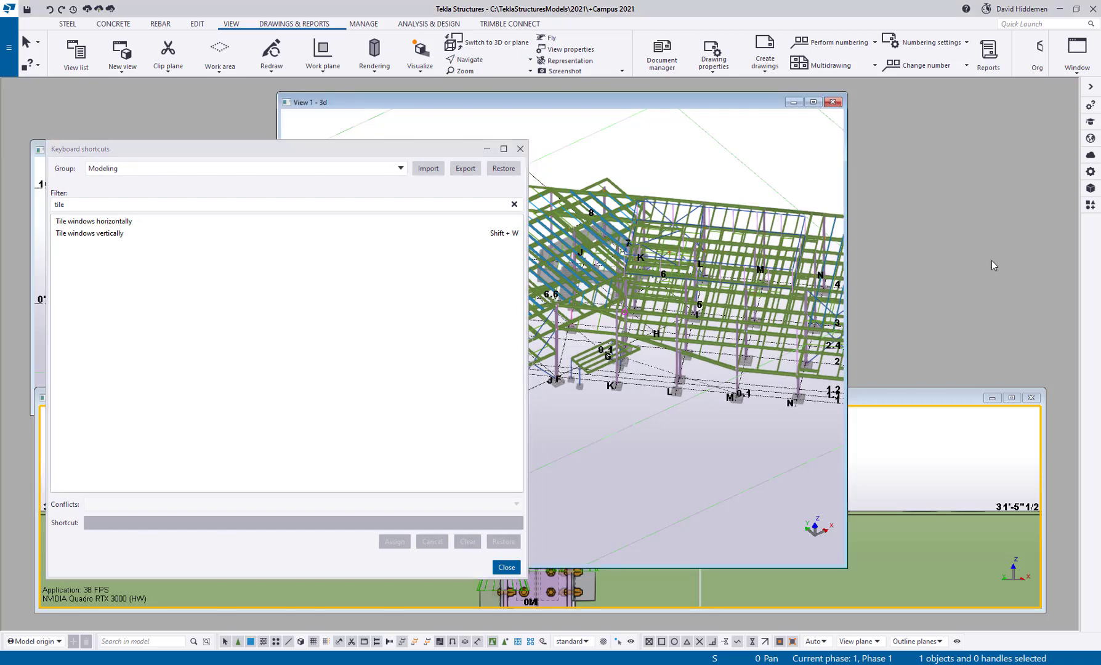
pyautogui.hotkey('shift', 'w')
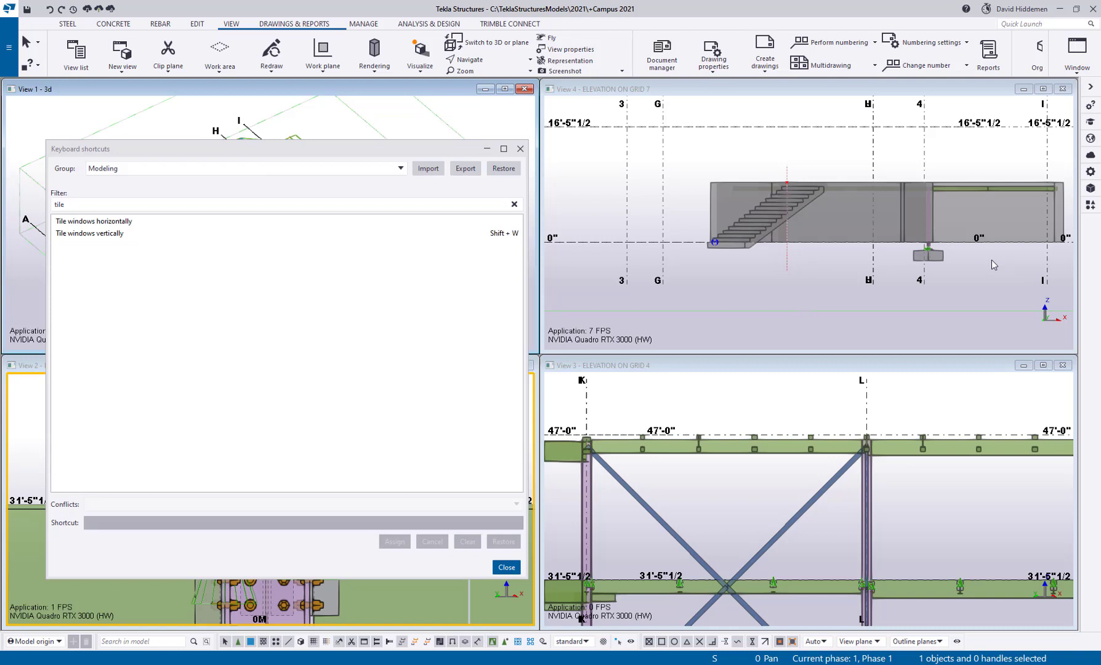
# Clear the shortcuts filter, zoom View 1 onto the footings near grid K, and check the Work plane dropdown
pyautogui.click(514, 205)
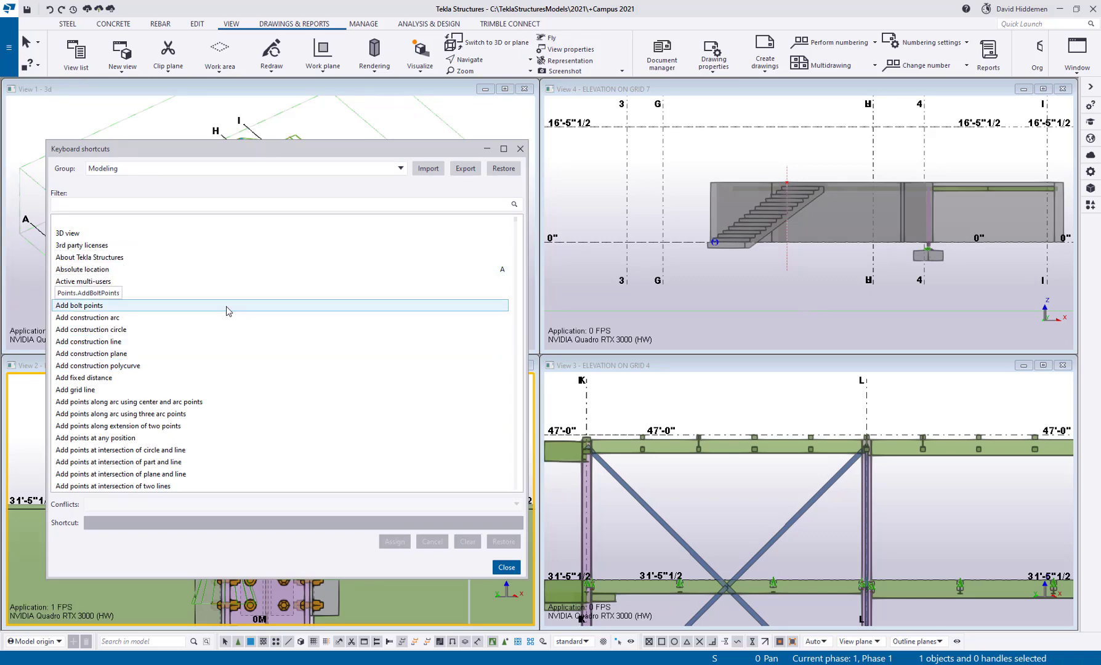
pyautogui.moveTo(295, 152); pyautogui.dragTo(823, 138)
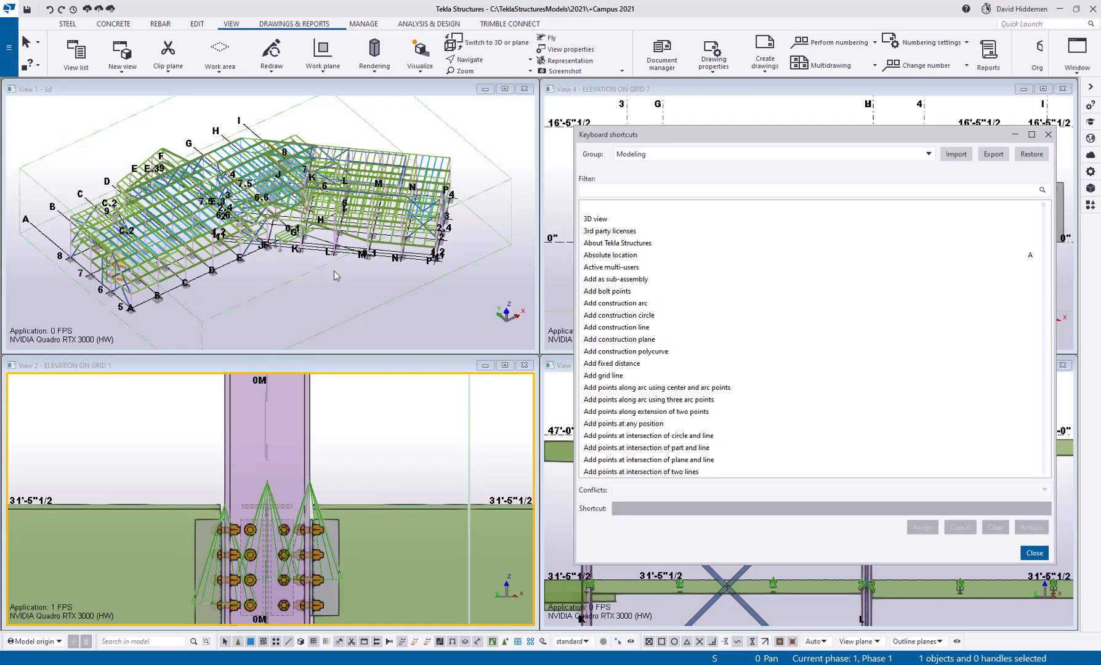
pyautogui.scroll(8, 320, 253)
pyautogui.scroll(1, 318, 249)
pyautogui.moveTo(318, 250); pyautogui.dragTo(289, 234, button='middle')
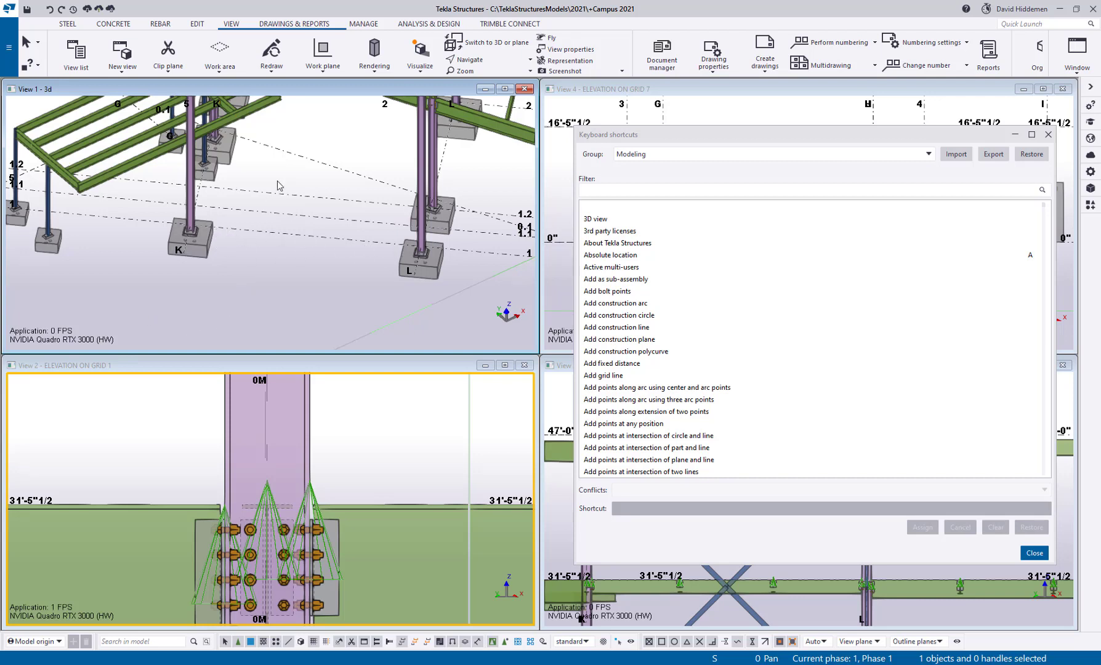
pyautogui.click(326, 73)
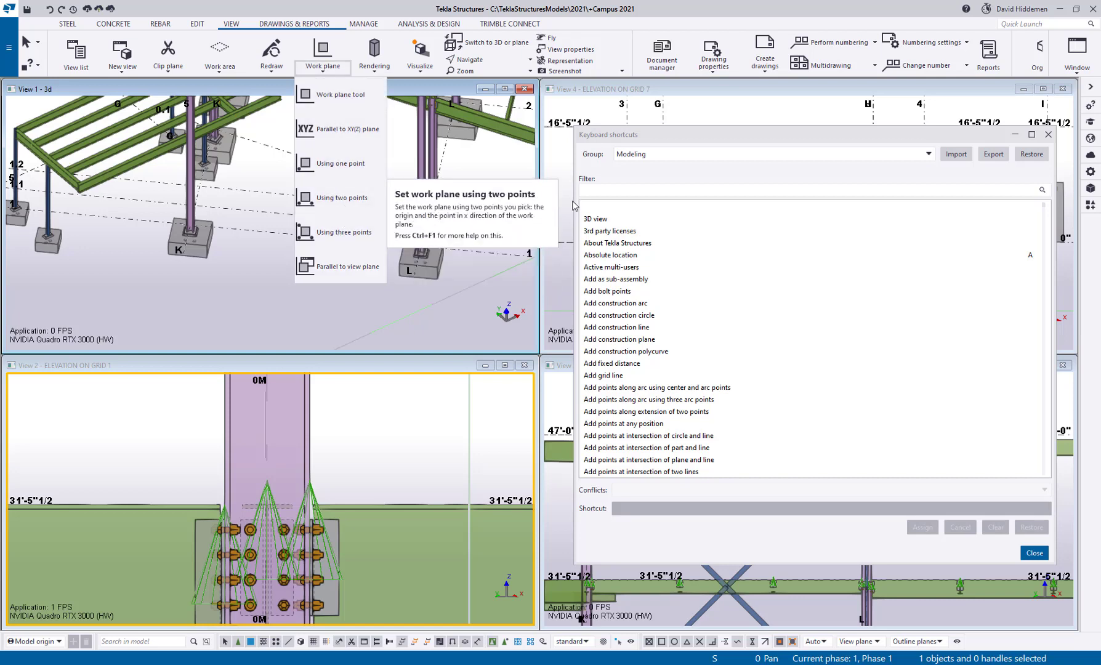
pyautogui.click(600, 191)
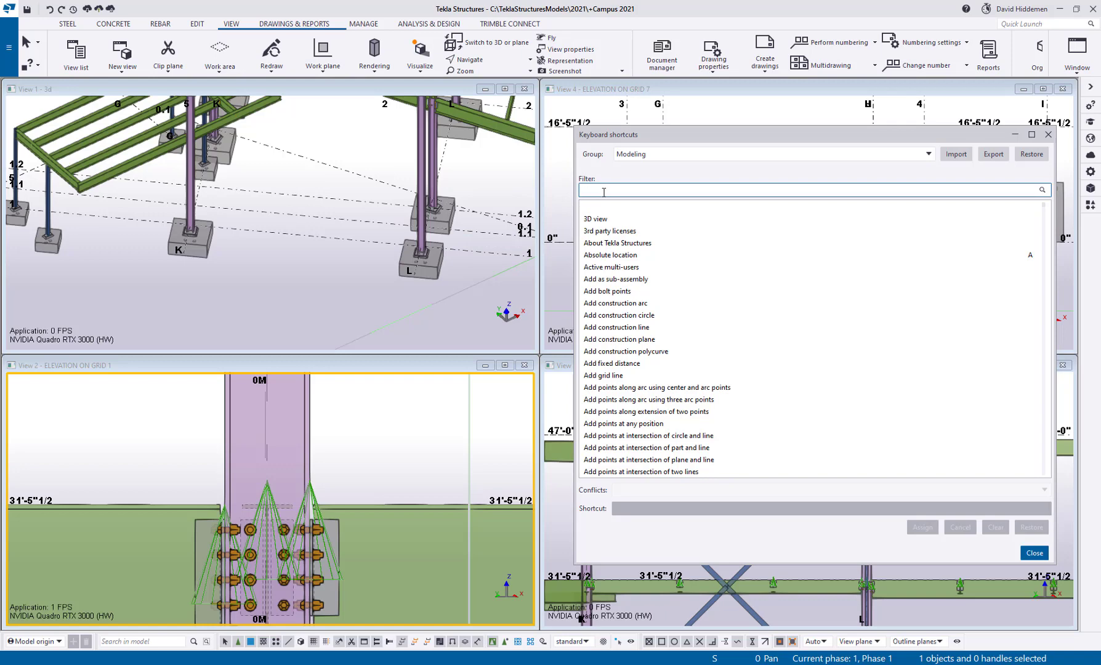
# Filter for 'work' and give Set work plane using two points the chord shortcut W, 2
pyautogui.write('work')
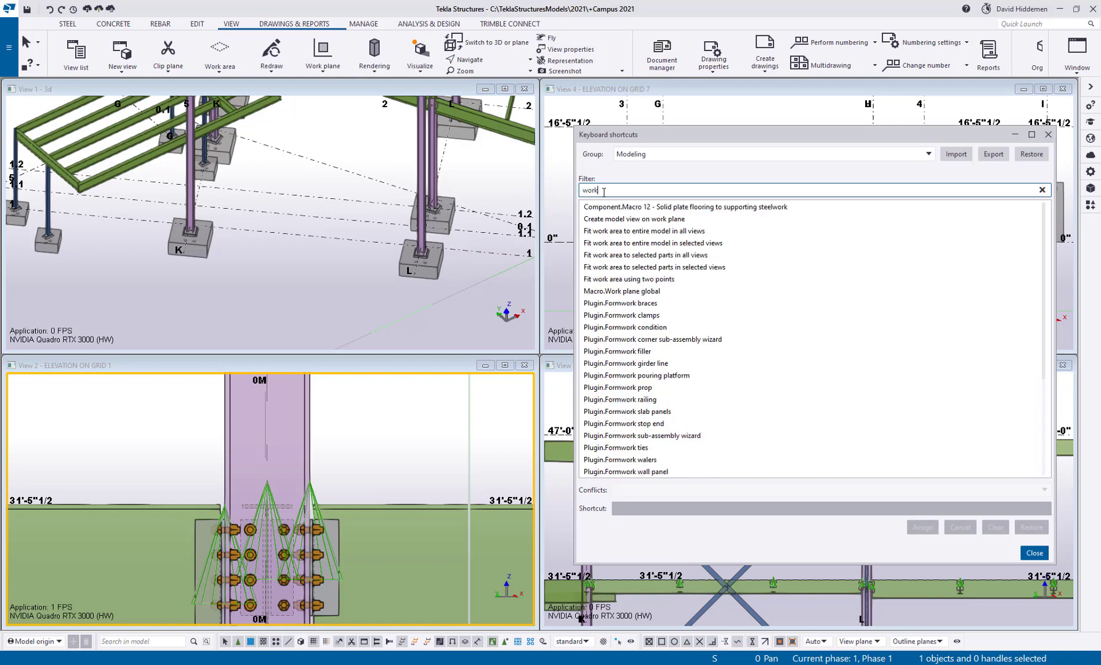
pyautogui.scroll(-4, 793, 315)
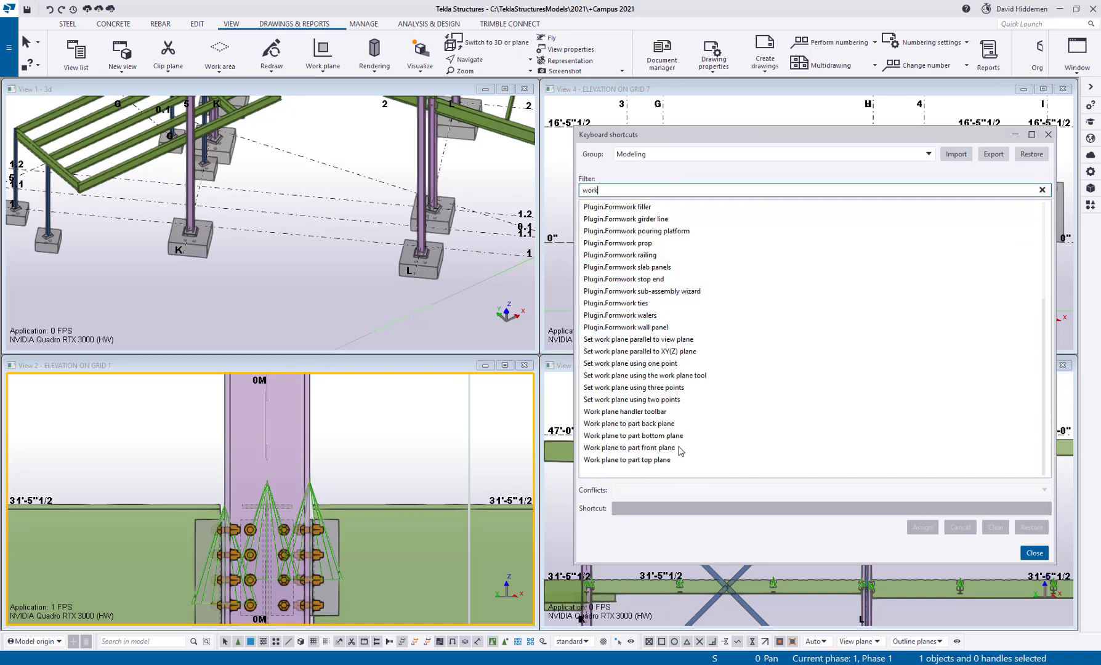
pyautogui.click(690, 400)
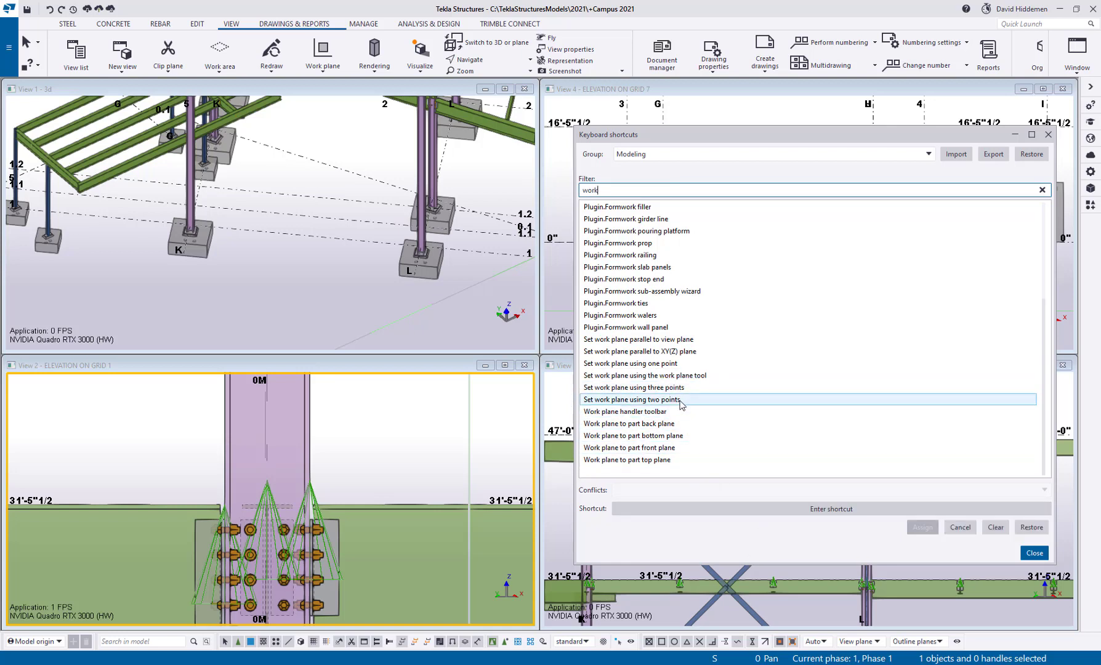
pyautogui.click(827, 510)
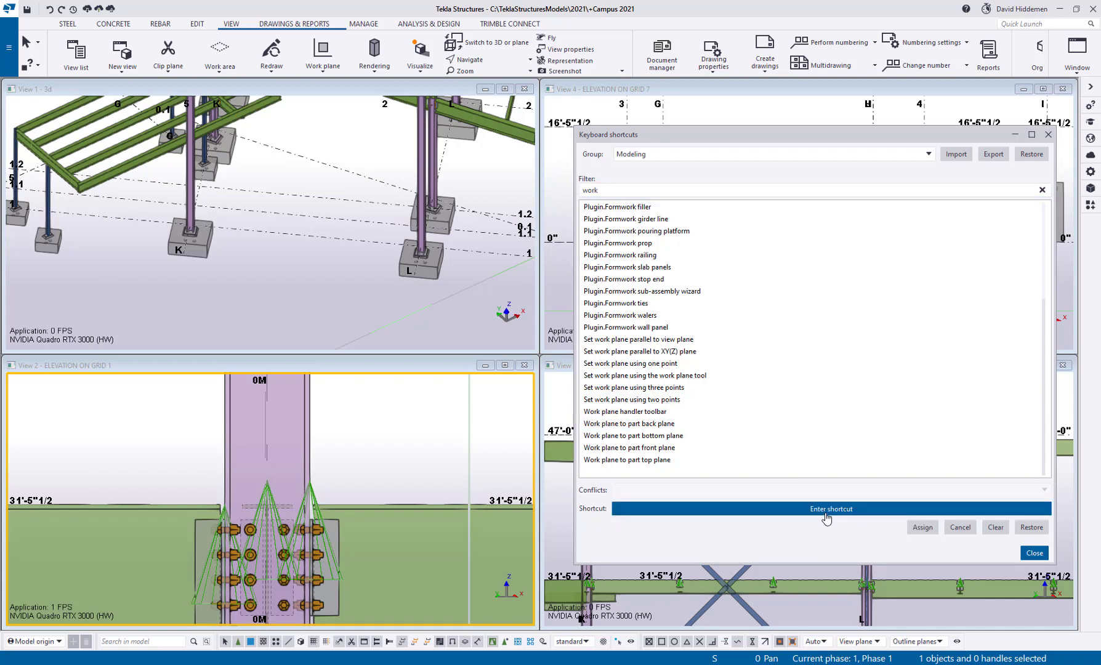
pyautogui.press('w')
pyautogui.press('2')
pyautogui.click(922, 530)
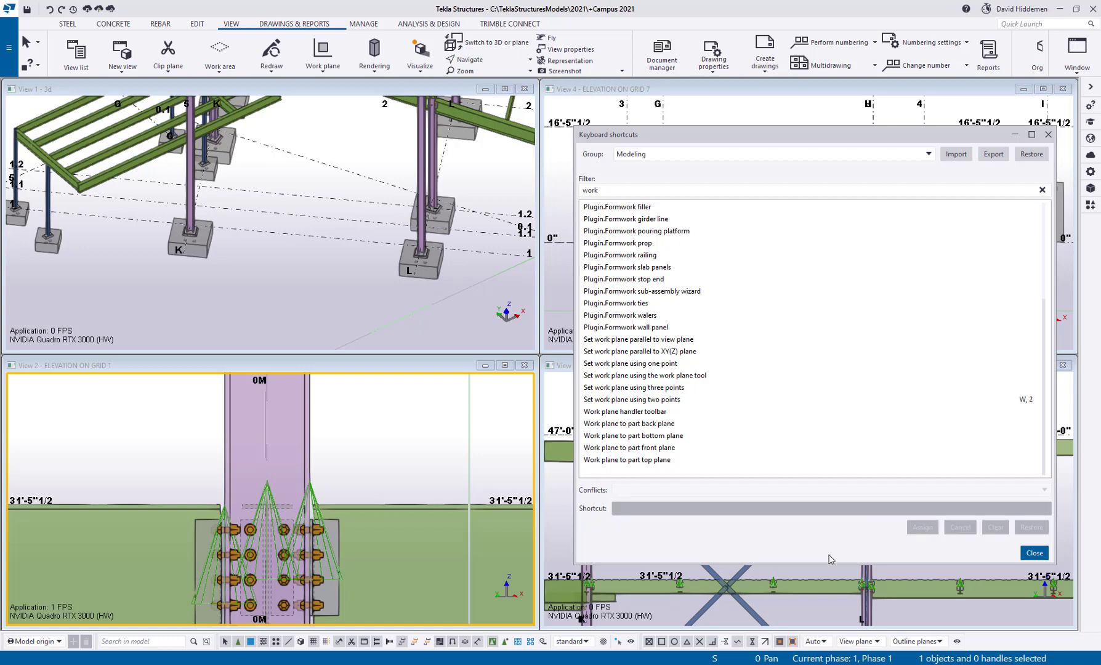
# Run W, 2 in the 3D view, picking the origin near footing K and an X-direction point
pyautogui.click(278, 271)
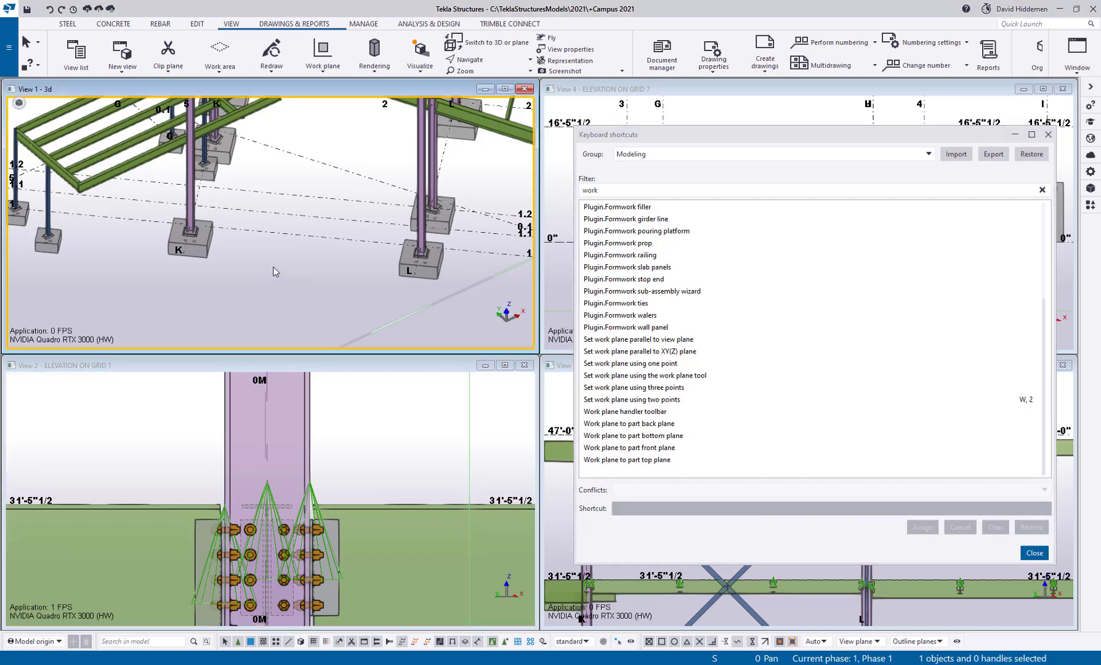
pyautogui.press('w')
pyautogui.press('w')
pyautogui.press('2')
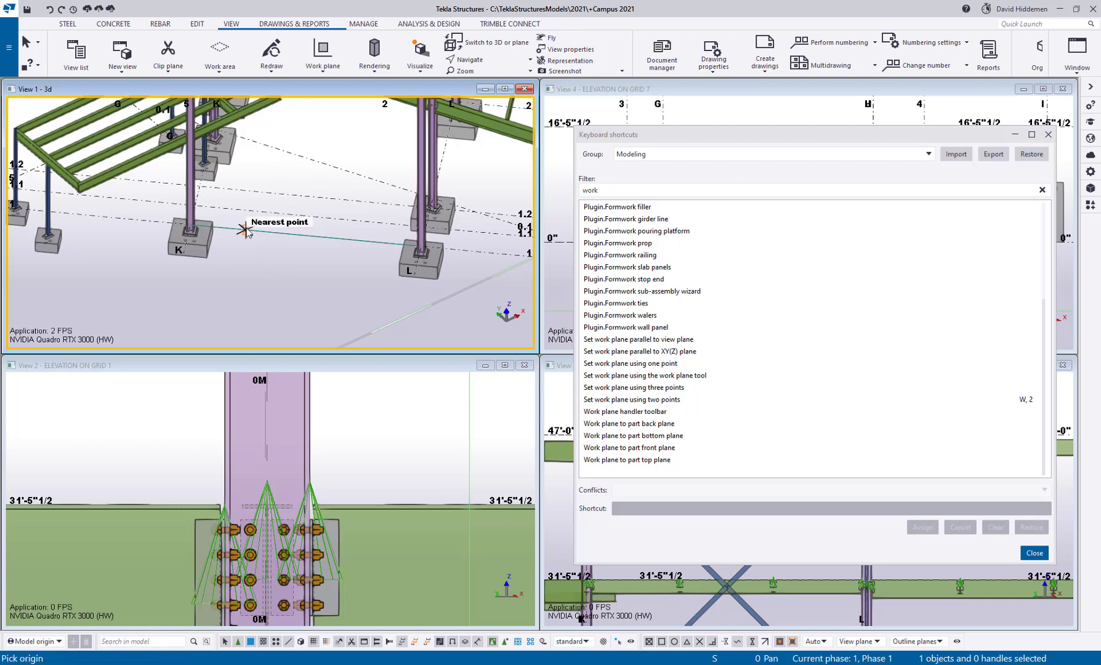
pyautogui.click(246, 230)
pyautogui.click(332, 236)
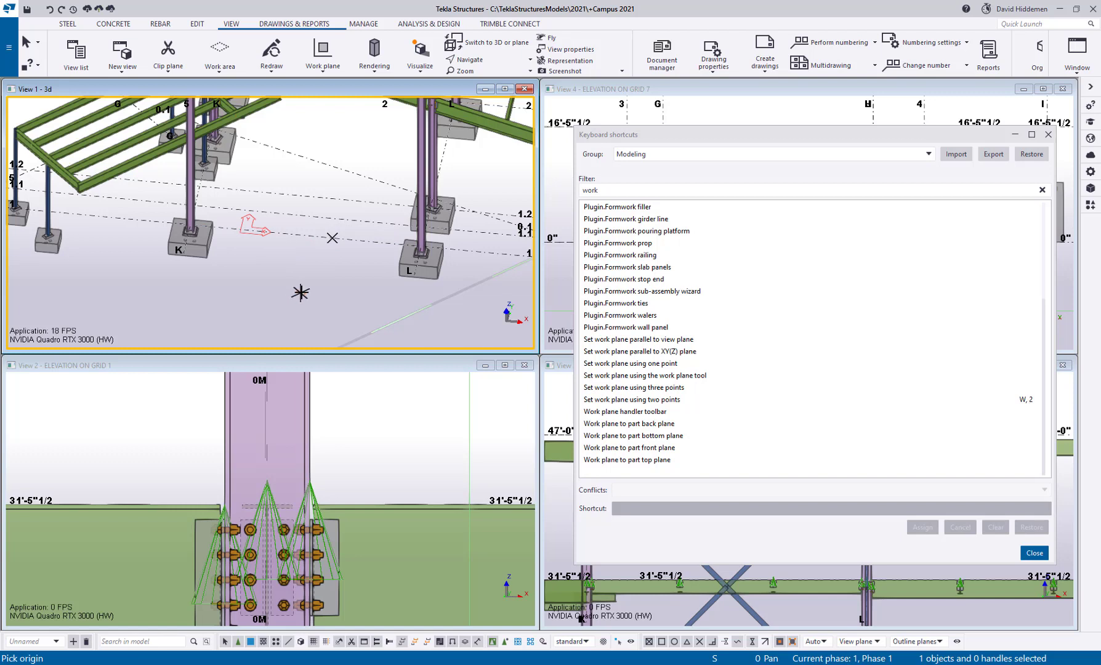
# Interrupt the pending pick and assign the chord W, 3 to Set work plane using three points
pyautogui.rightClick(302, 293)
pyautogui.click(308, 300)
pyautogui.click(656, 388)
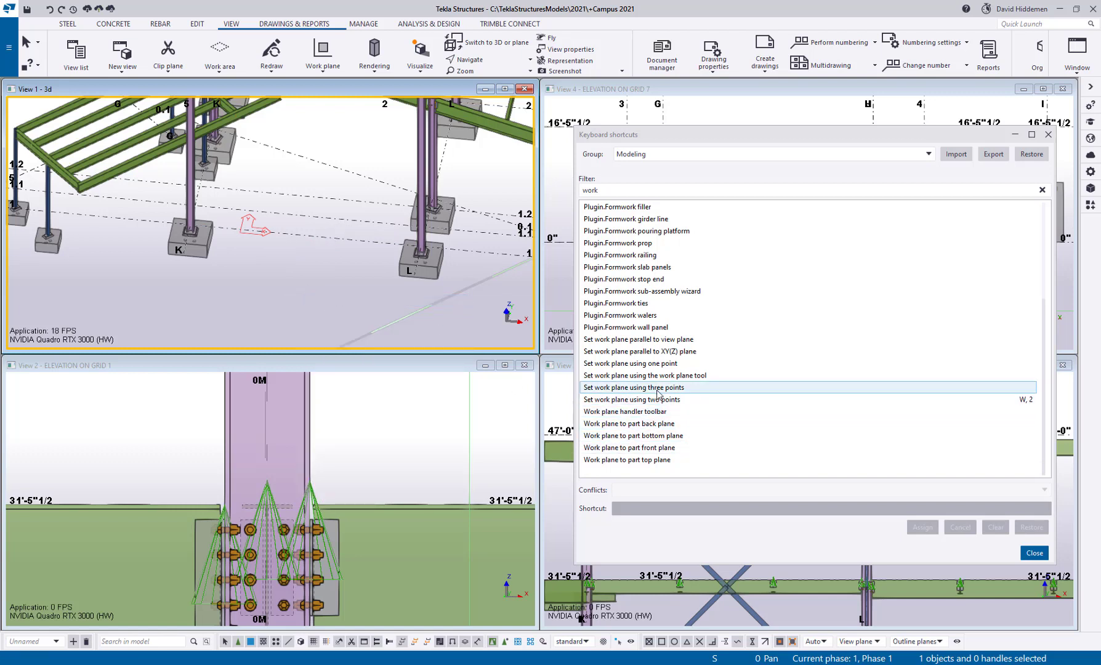
pyautogui.click(715, 511)
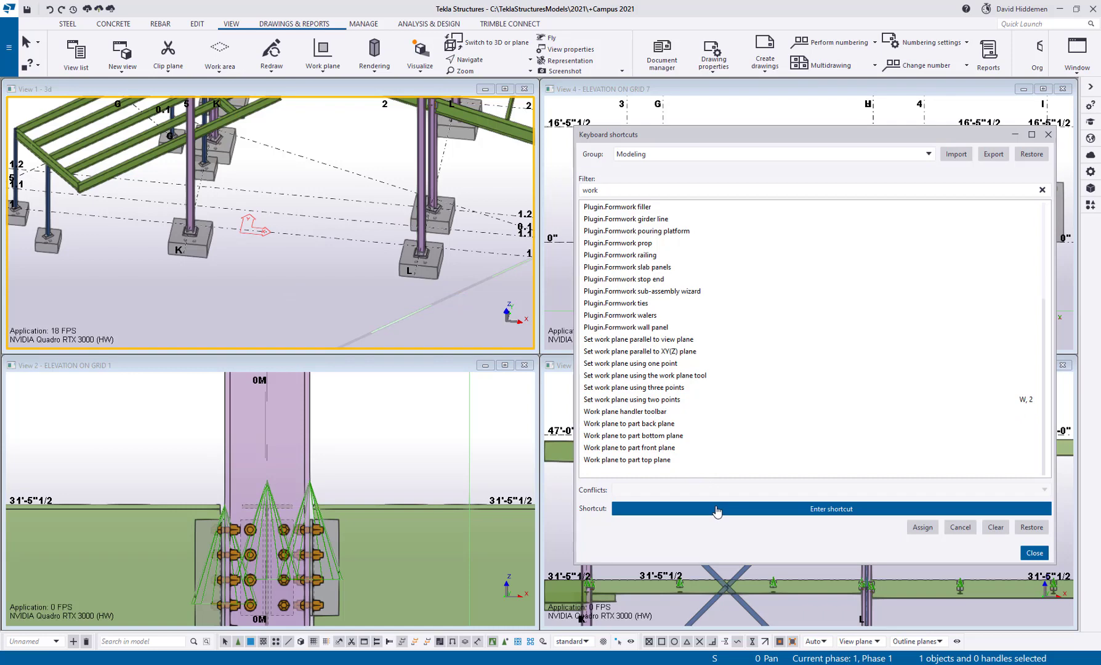
pyautogui.press('w')
pyautogui.press('3')
pyautogui.click(922, 528)
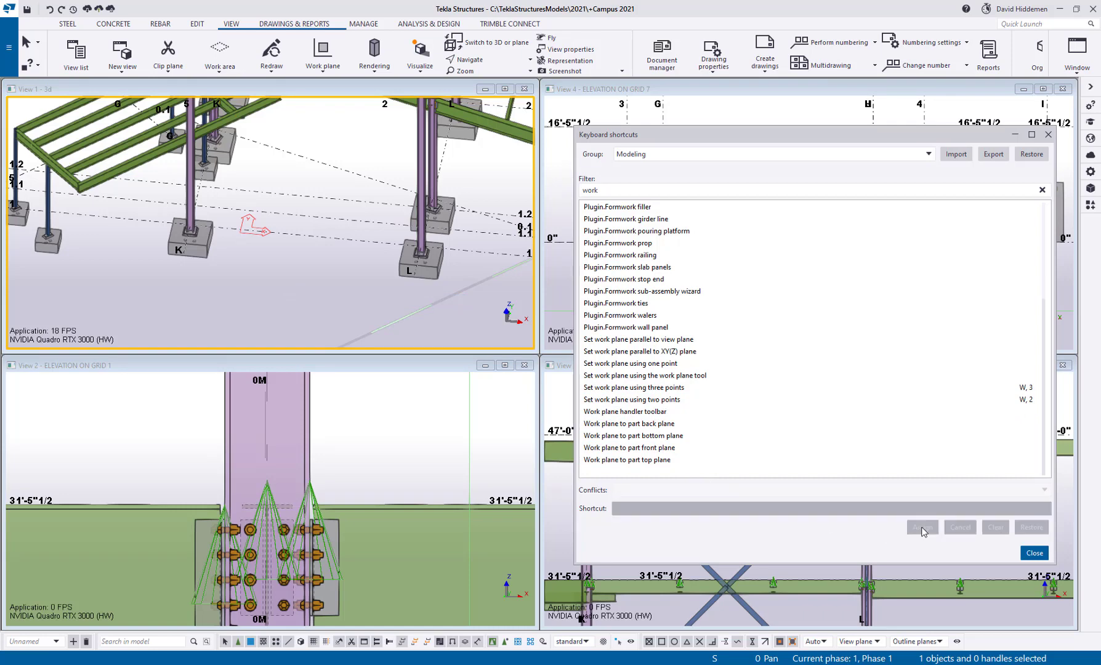
# Orbit View 1 and run W, 3, picking origin, X-direction and Y-direction points on the beams
pyautogui.click(333, 308)
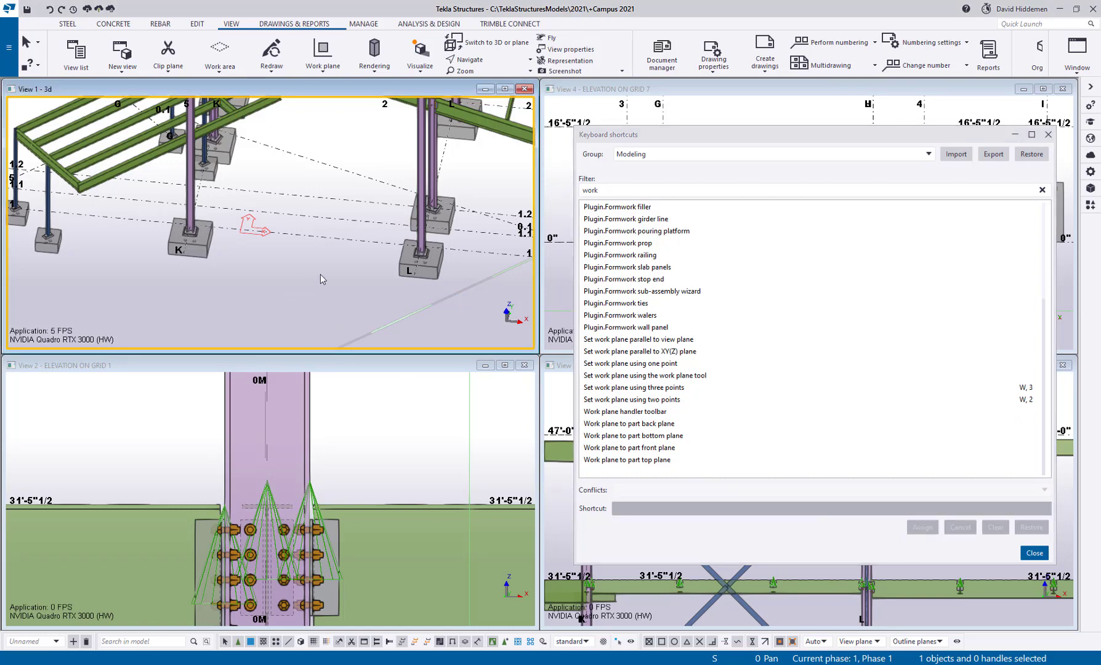
pyautogui.keyDown('ctrl'); pyautogui.moveTo(377, 305); pyautogui.dragTo(304, 296, button='middle'); pyautogui.keyUp('ctrl')
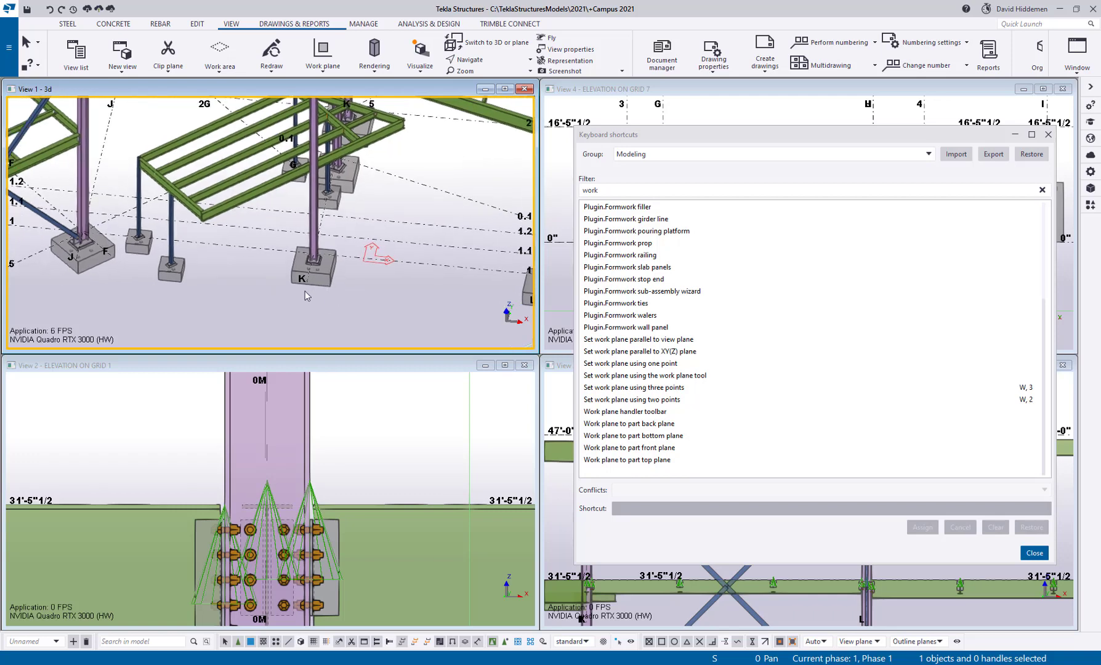
pyautogui.press('w')
pyautogui.press('3')
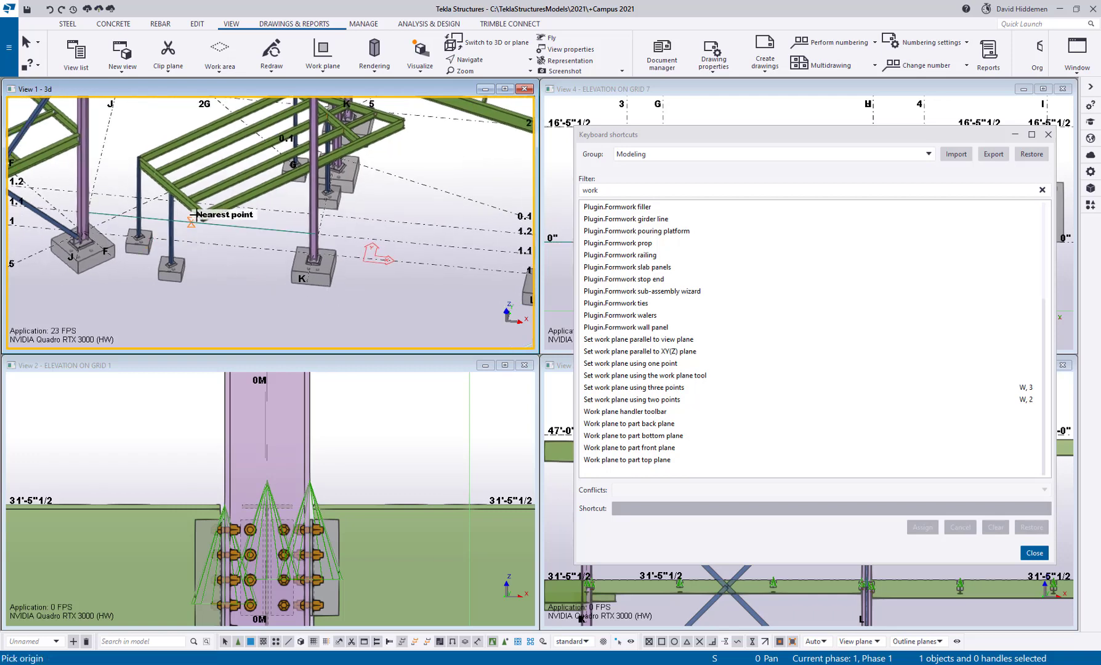
pyautogui.click(201, 211)
pyautogui.click(274, 178)
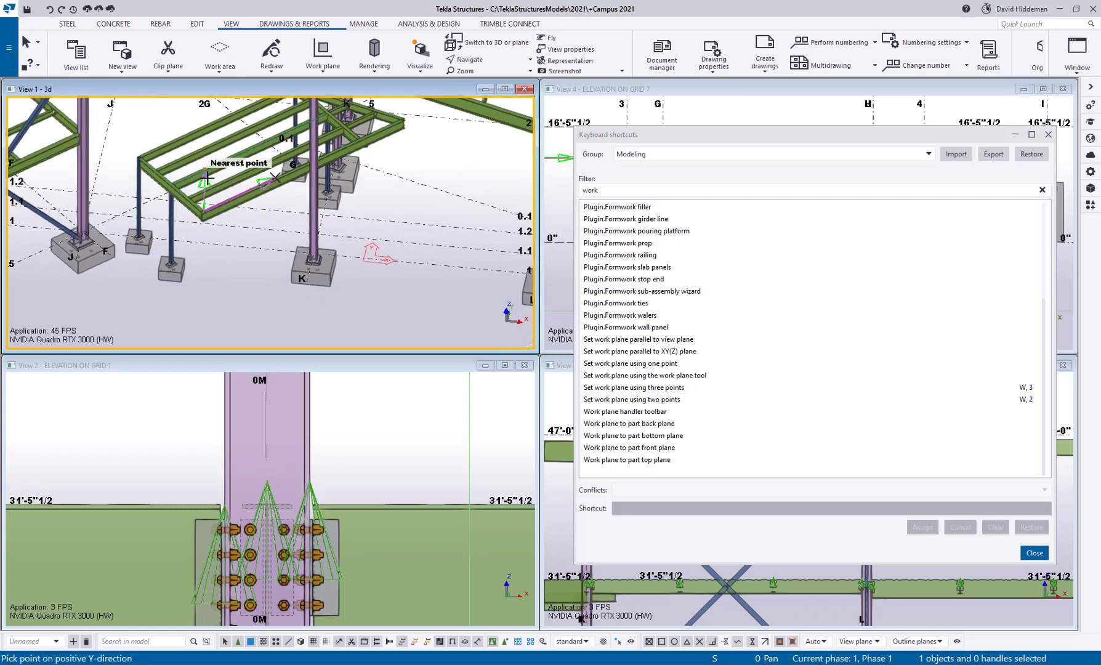
pyautogui.click(205, 178)
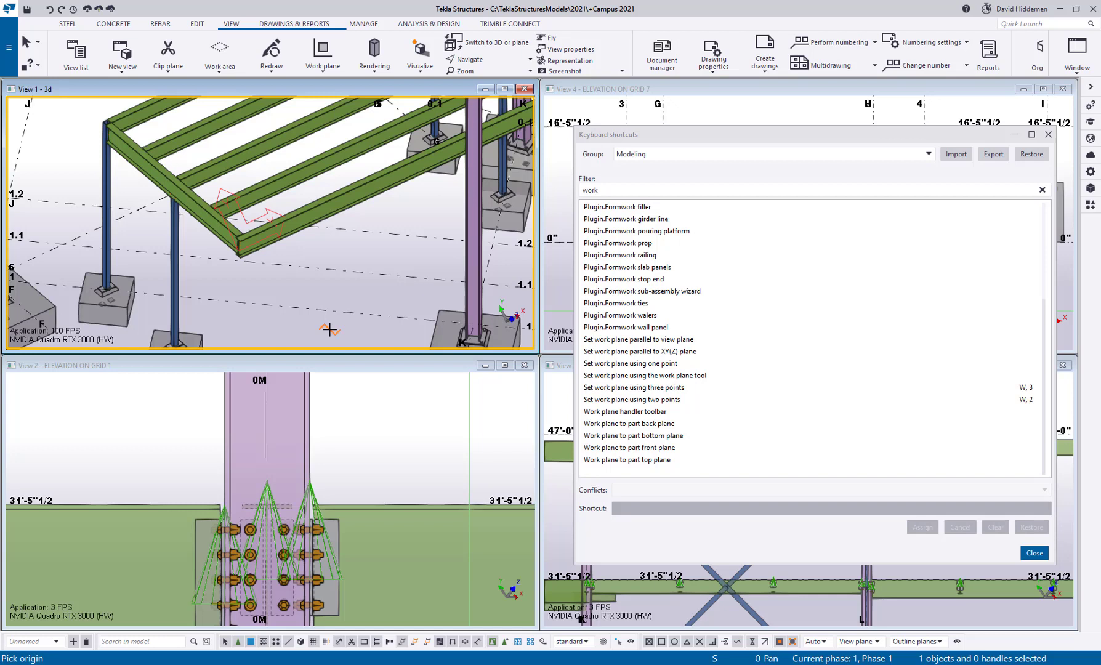
# Interrupt the pending origin pick and check the work plane list showing Model origin, leaving it unchanged
pyautogui.rightClick(359, 249)
pyautogui.click(385, 254)
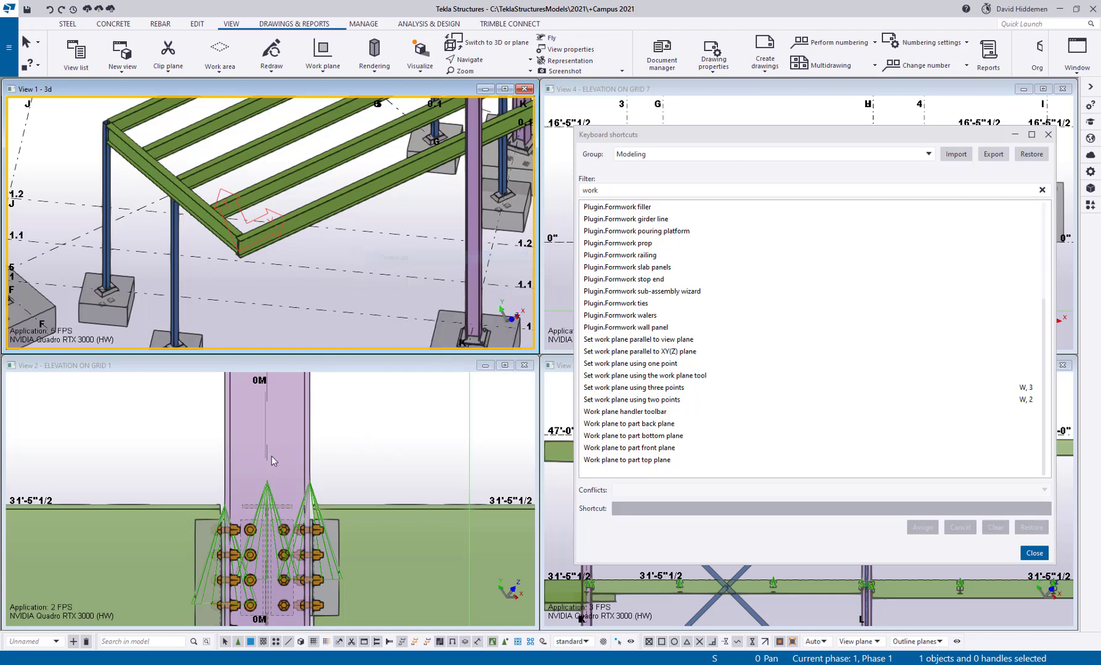
pyautogui.click(57, 642)
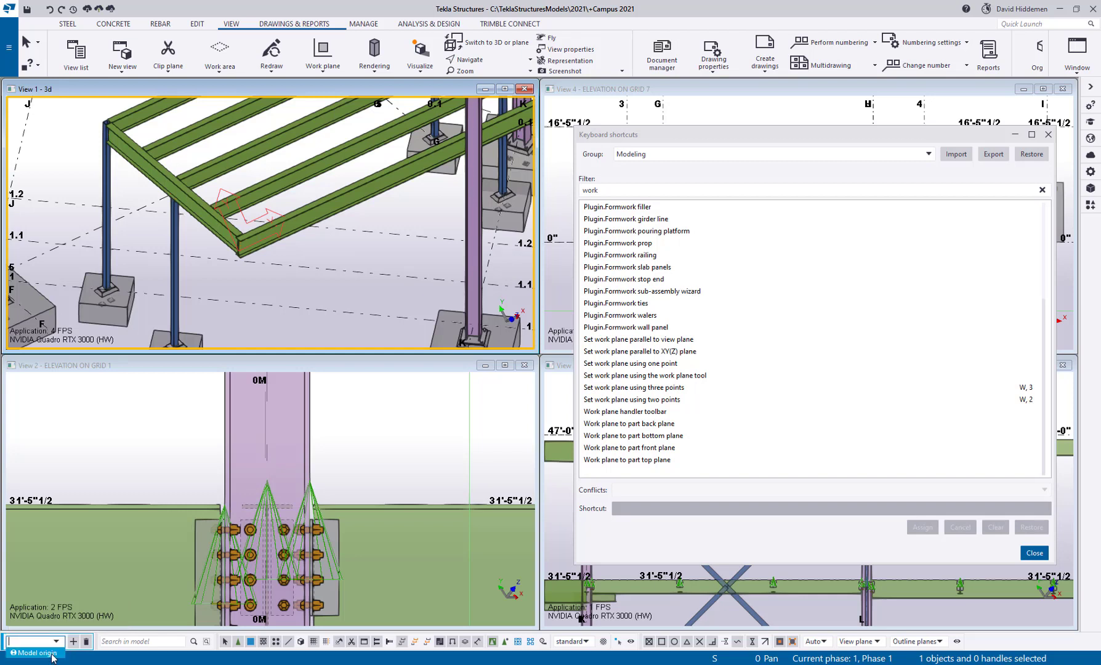
pyautogui.click(37, 653)
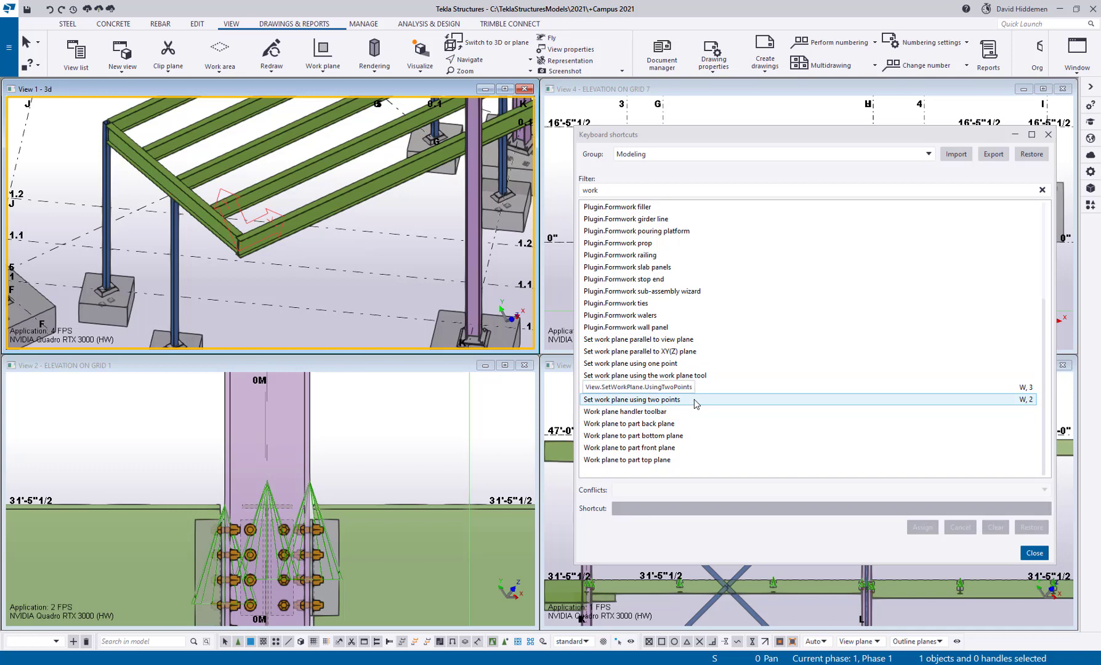
# Search Applications & components for 'work', select the Work plane global macro, then close the catalog
pyautogui.moveTo(745, 146); pyautogui.dragTo(216, 130)
pyautogui.click(1090, 205)
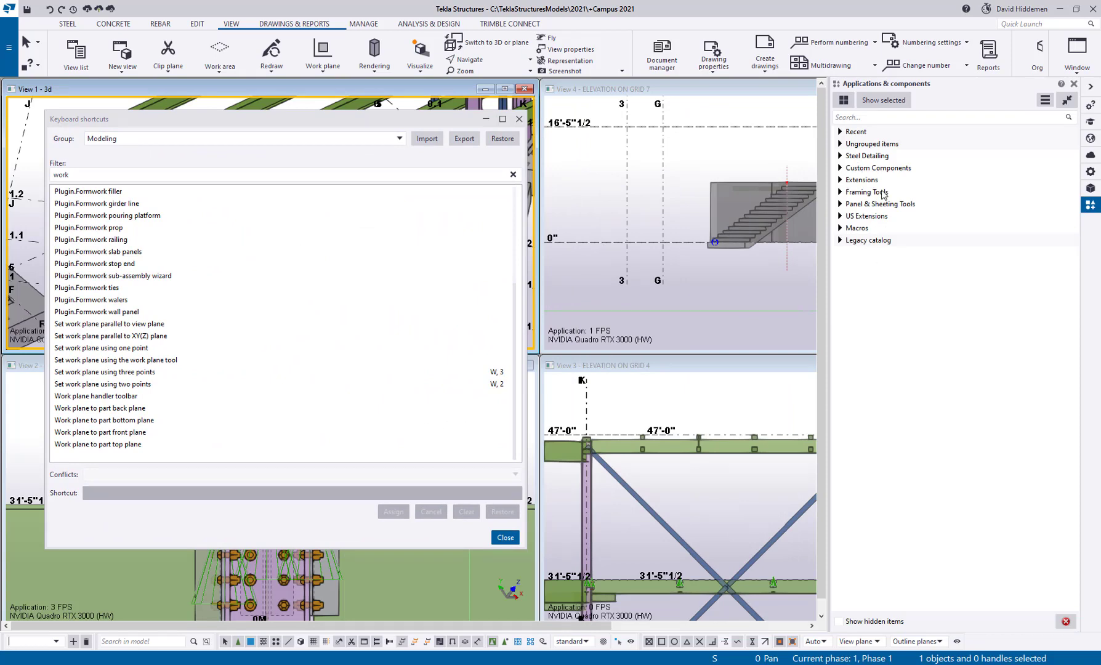
pyautogui.click(877, 119)
pyautogui.write('work')
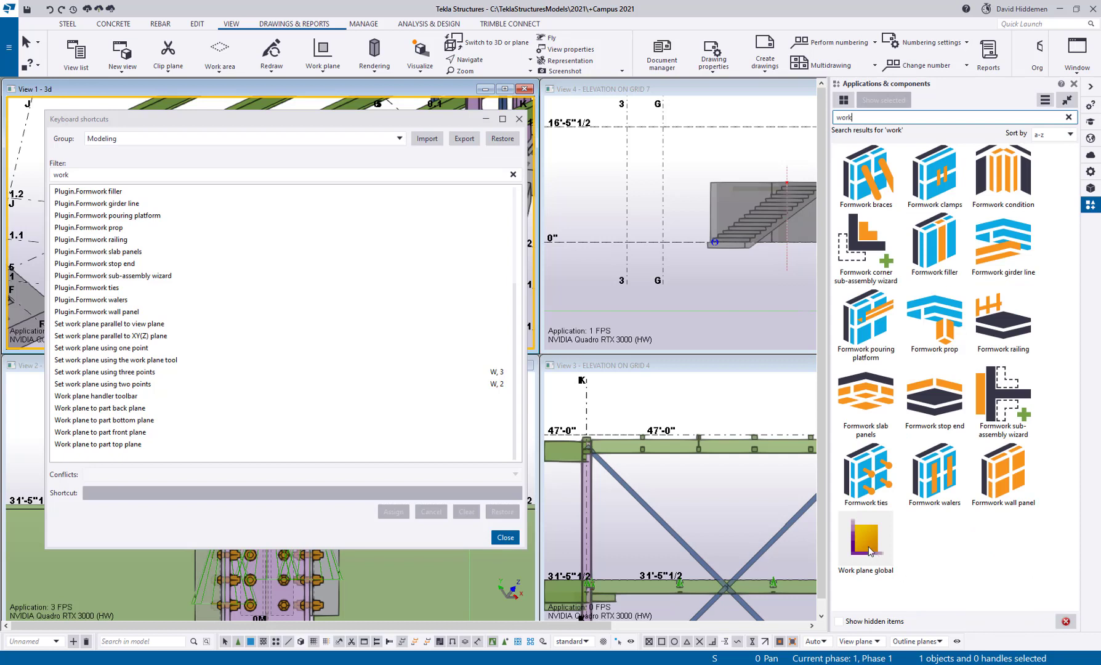
pyautogui.click(870, 552)
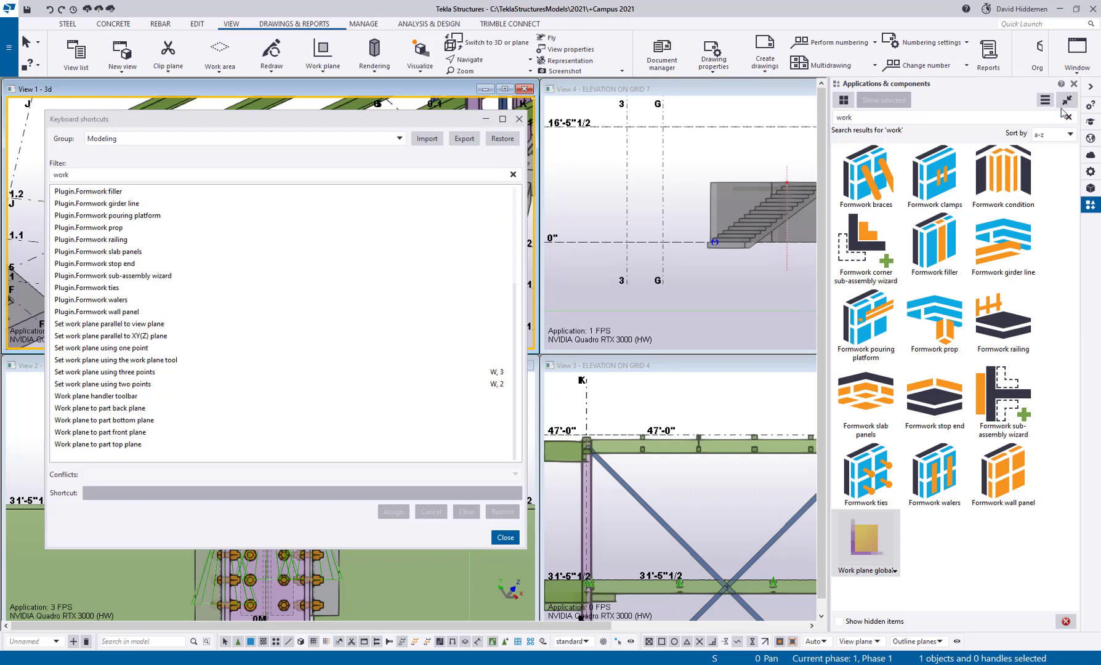
pyautogui.click(1074, 85)
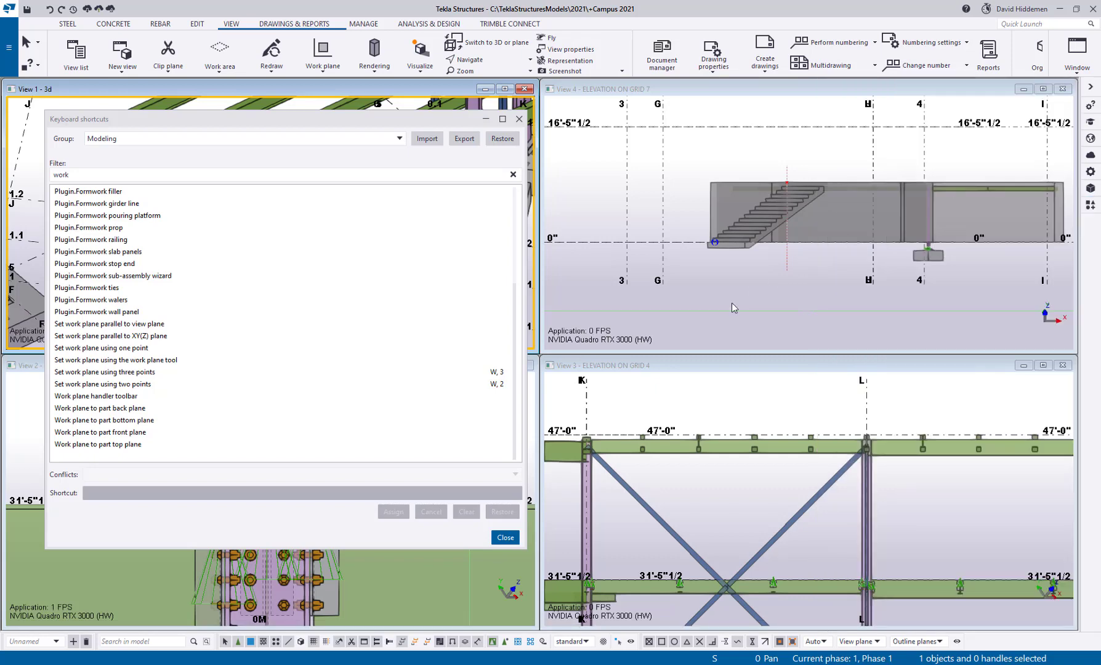
pyautogui.click(136, 175)
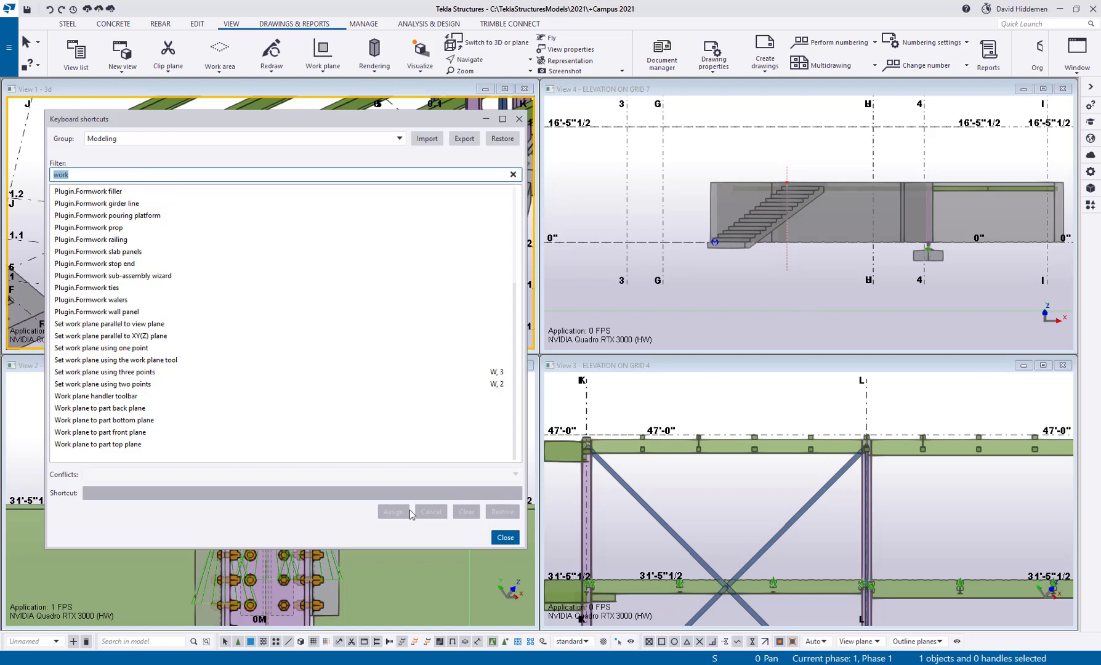
# Change the shortcut filter from '141' to 'work' to list Macro.Work plane global
pyautogui.write('141')
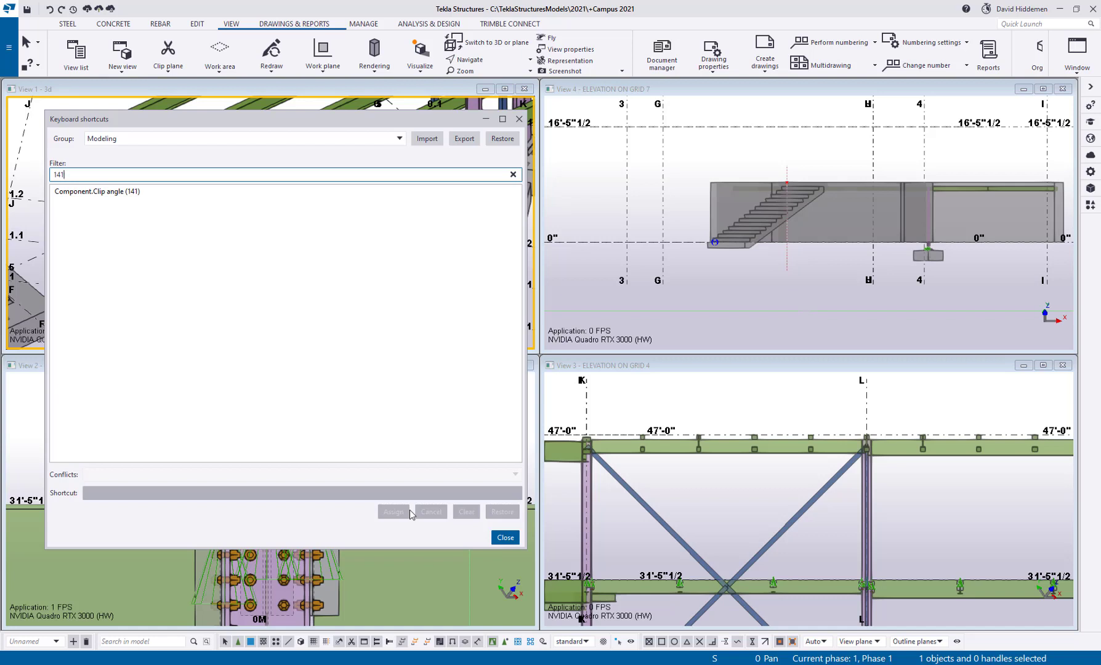
pyautogui.press('BackSpace')
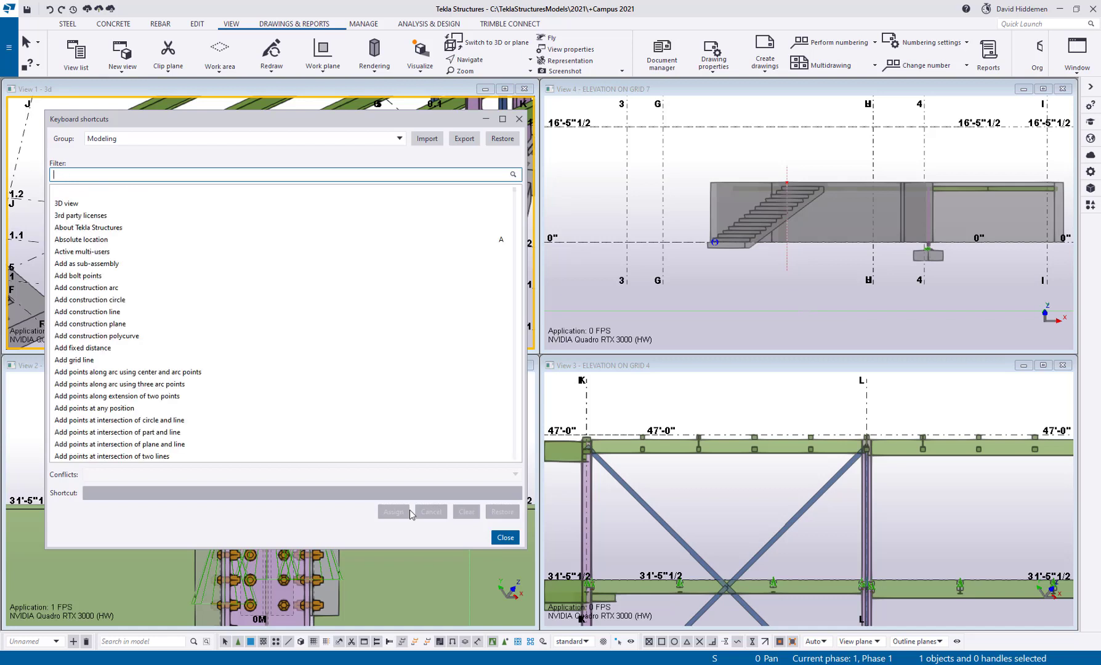
pyautogui.write('work')
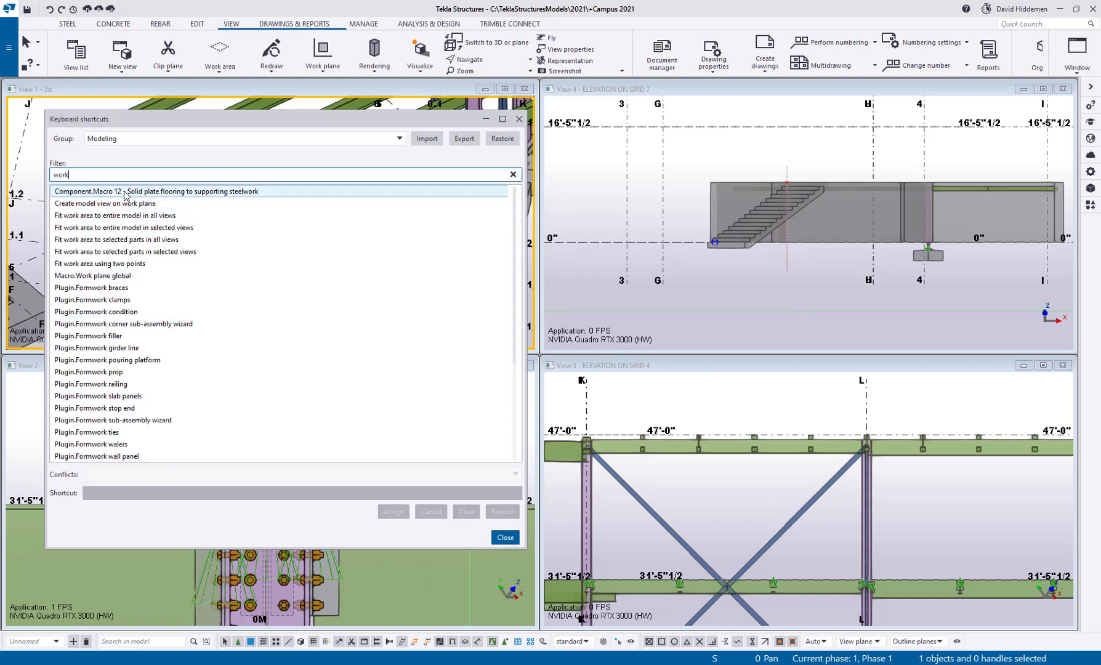
# Record and assign W, G to Macro.Work plane global, then close the Keyboard shortcuts dialog
pyautogui.click(124, 279)
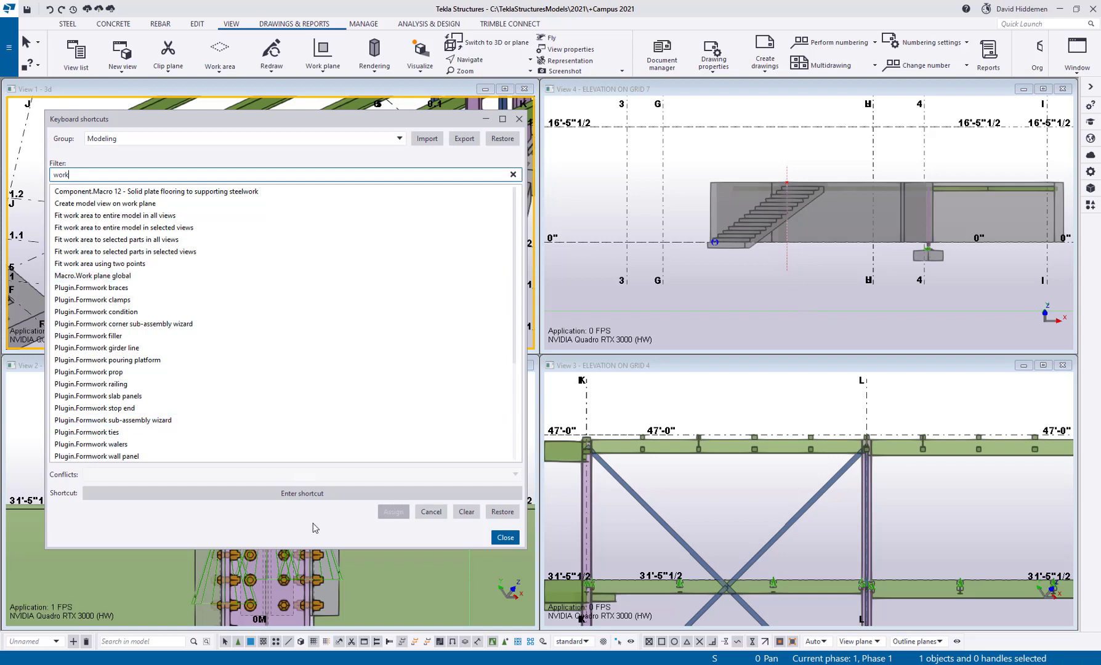
pyautogui.click(303, 496)
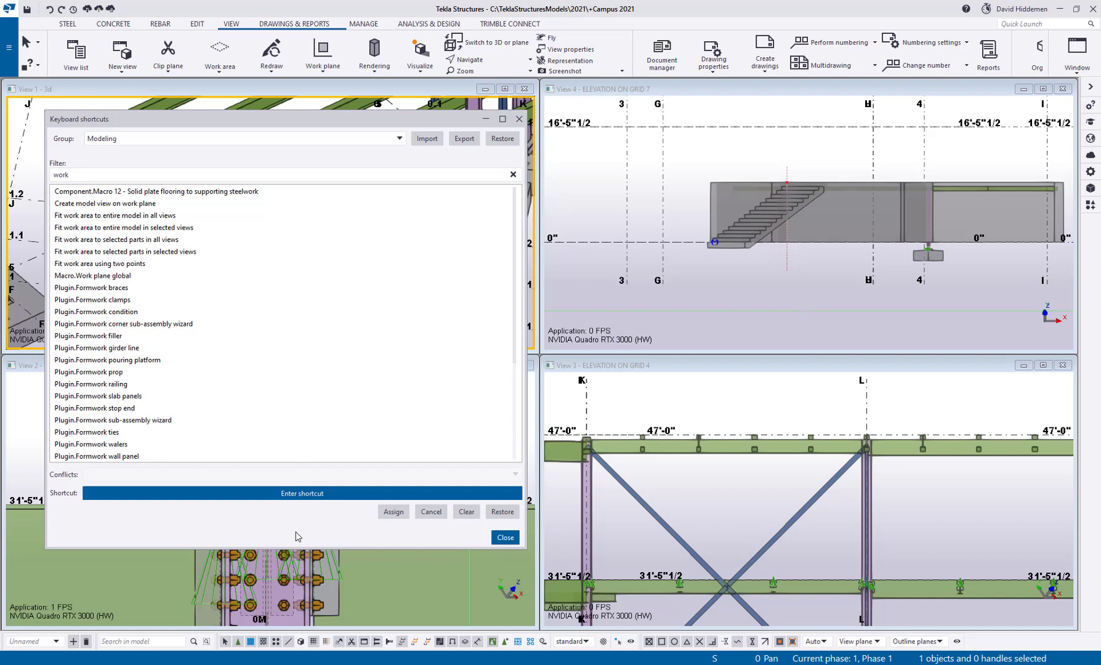
pyautogui.press('w')
pyautogui.press('g')
pyautogui.click(394, 512)
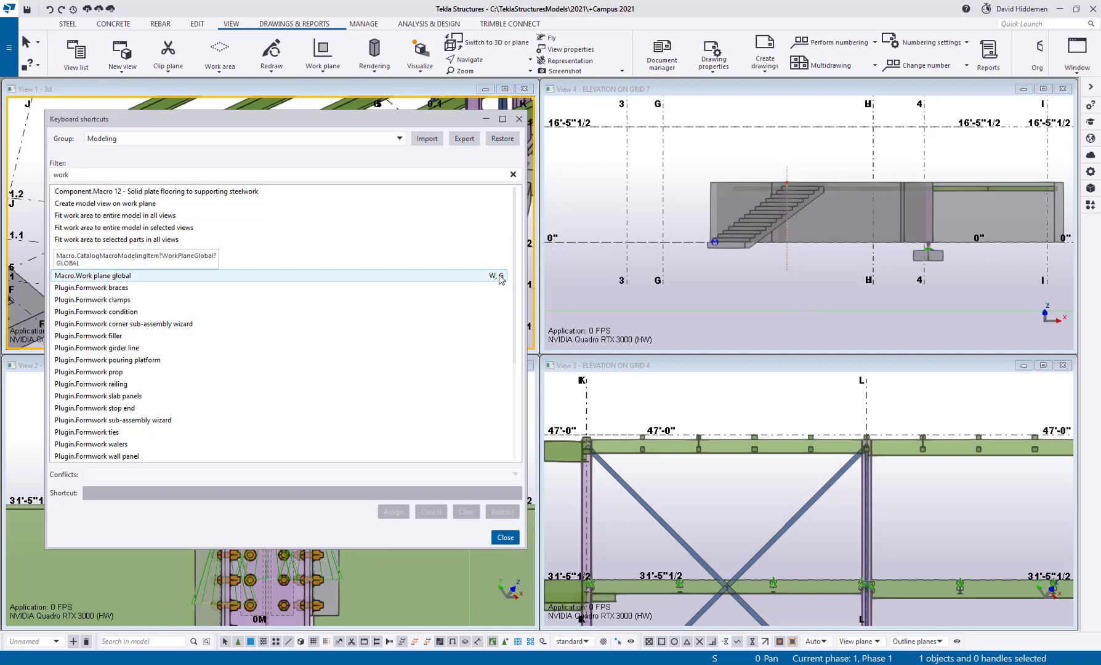
pyautogui.click(505, 538)
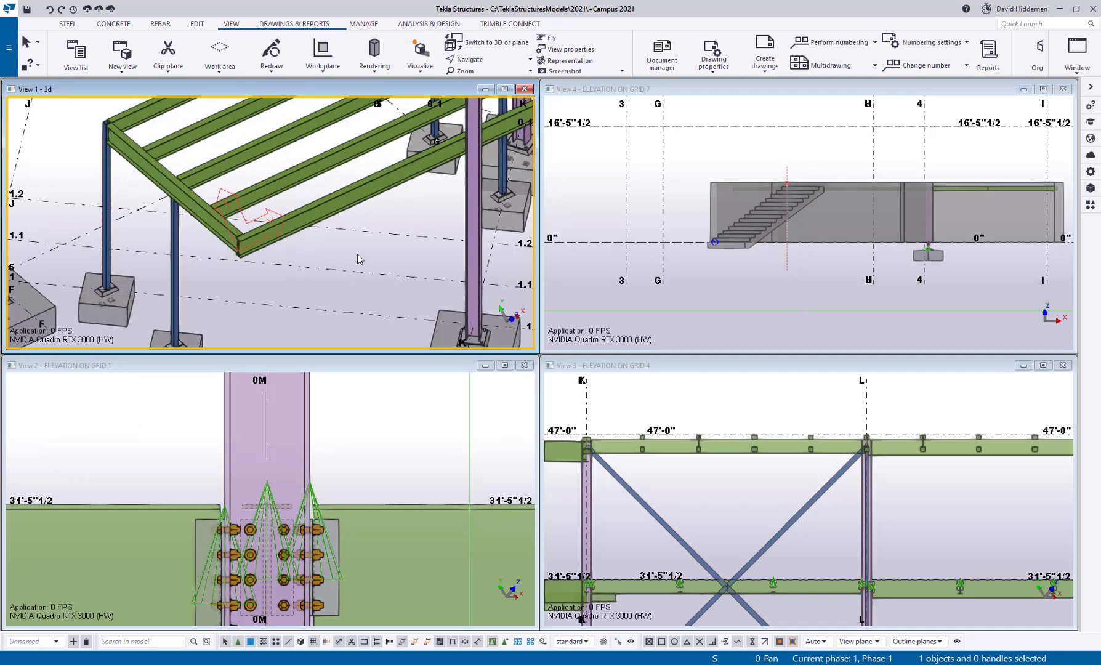
# Reset the work plane to the model origin and bring the structure back into view
pyautogui.press('alt')
pyautogui.hotkey('ctrl', 'Left')
pyautogui.scroll(-15, 366, 269)
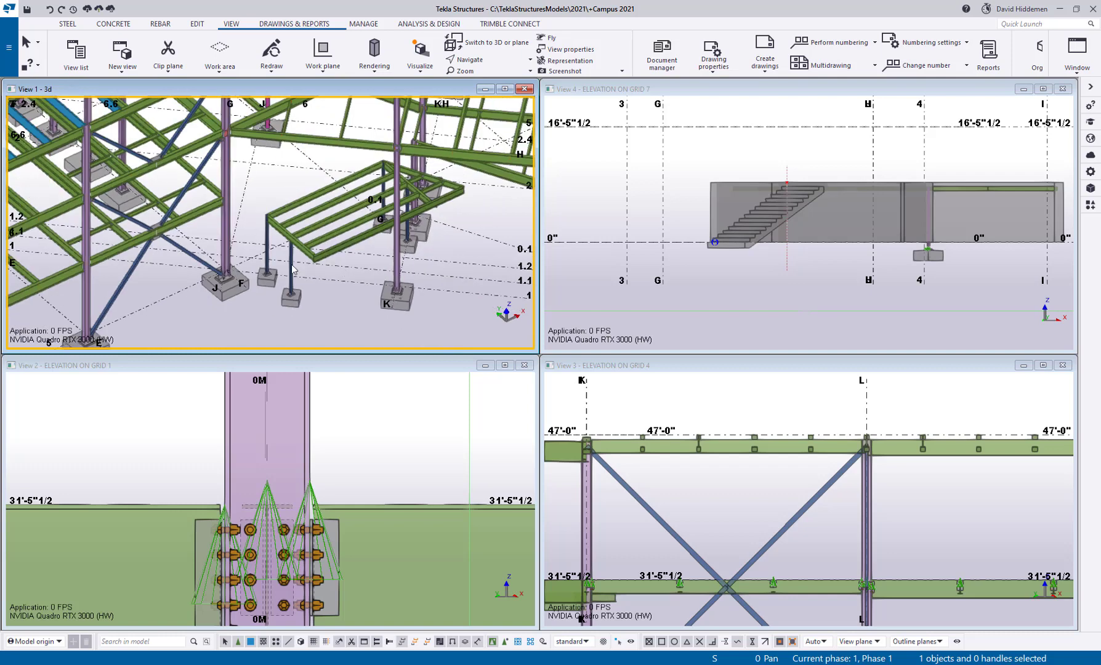
pyautogui.moveTo(335, 189); pyautogui.dragTo(344, 181, button='middle')
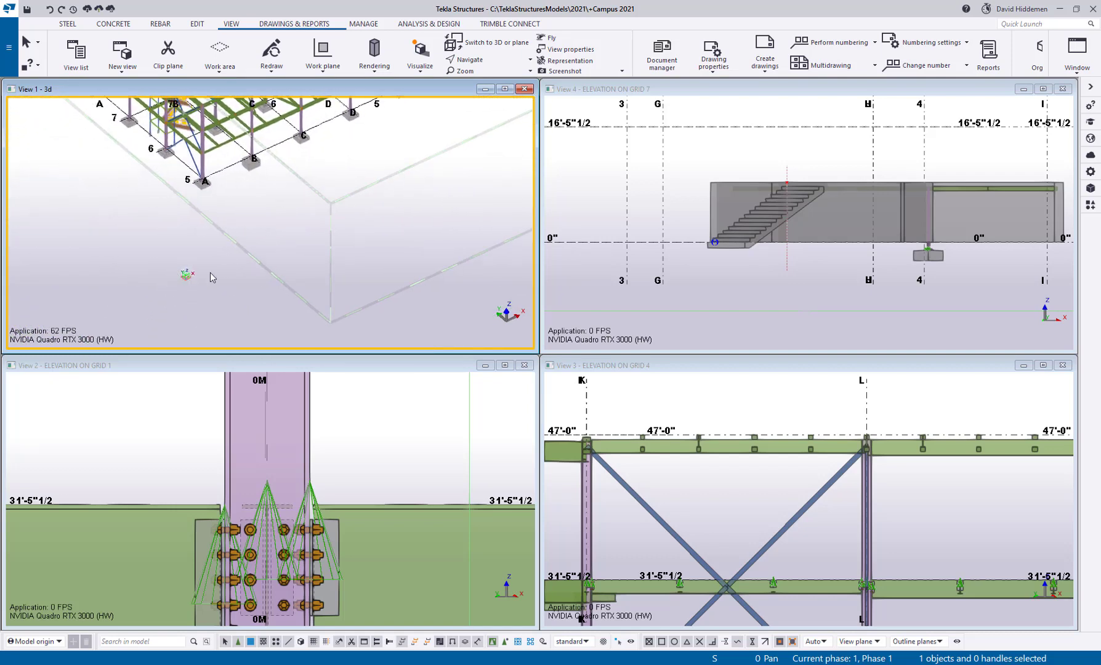
pyautogui.moveTo(212, 274); pyautogui.dragTo(265, 296, button='middle')
pyautogui.scroll(10, 357, 209)
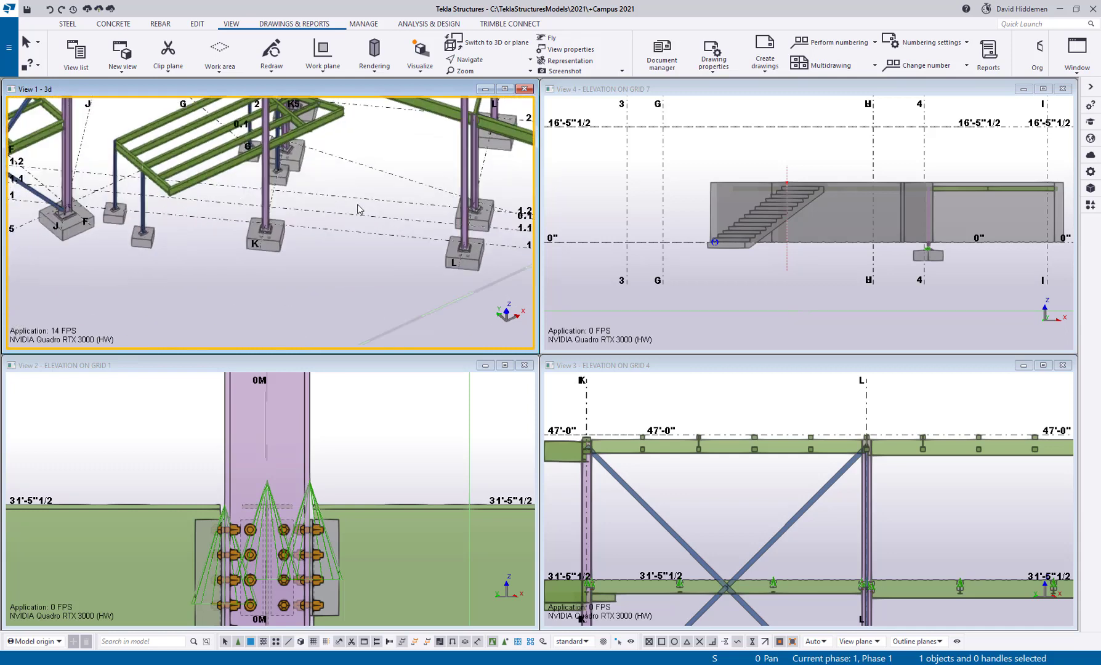
# Set a two-point work plane from footing K toward footing L, then interrupt the command
pyautogui.press('w')
pyautogui.press('3')
pyautogui.click(329, 229)
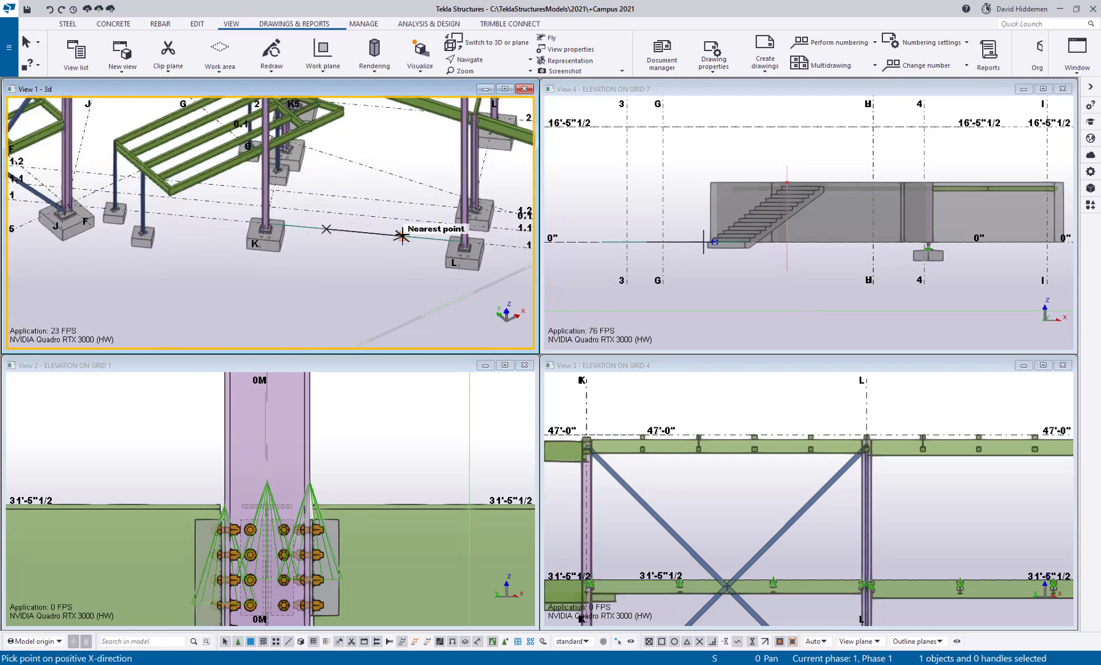
pyautogui.click(402, 235)
pyautogui.rightClick(370, 265)
pyautogui.click(400, 271)
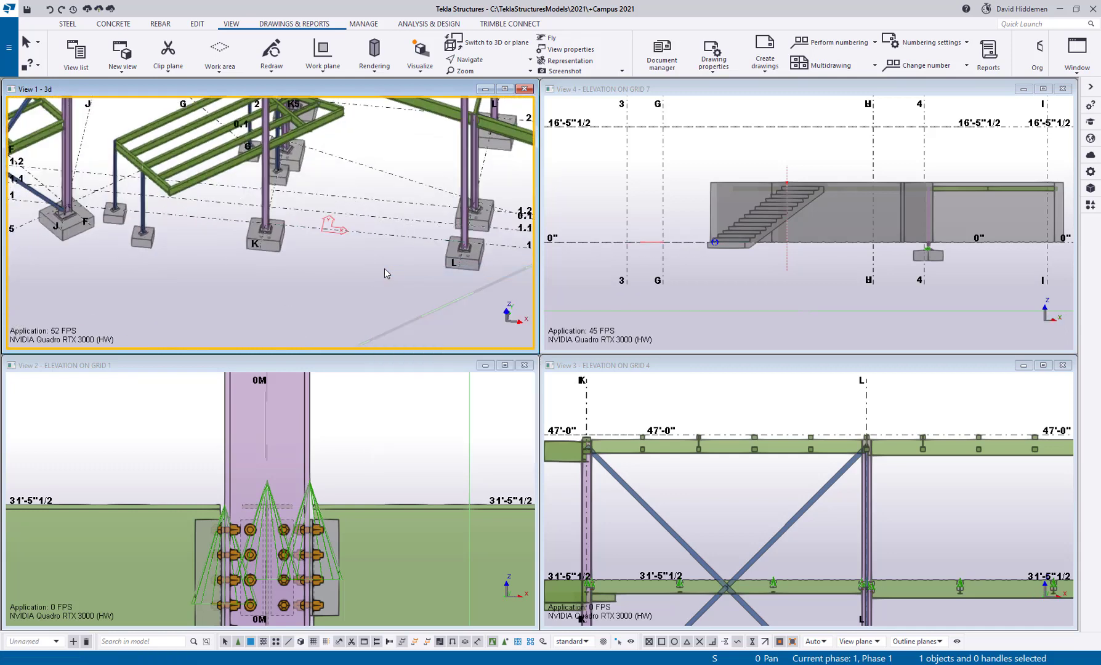
pyautogui.moveTo(219, 108); pyautogui.dragTo(197, 108, button='middle')
pyautogui.click(67, 23)
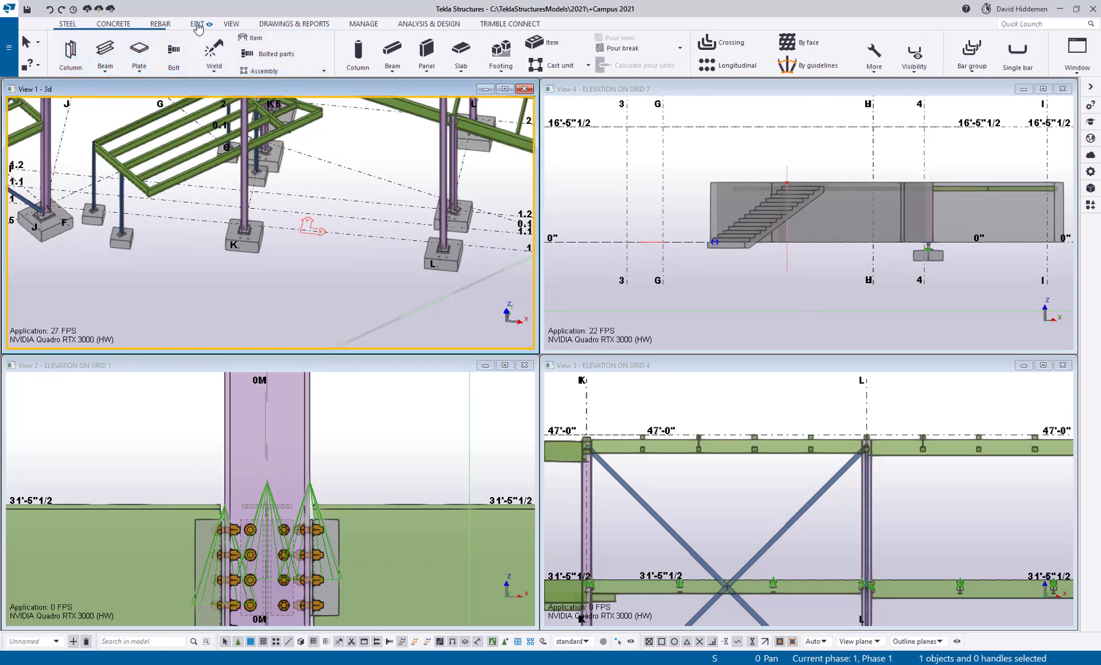
# Zoom in on the bolted beam-to-column connection, delete its plate and bolts, then undo it
pyautogui.scroll(10, 237, 190)
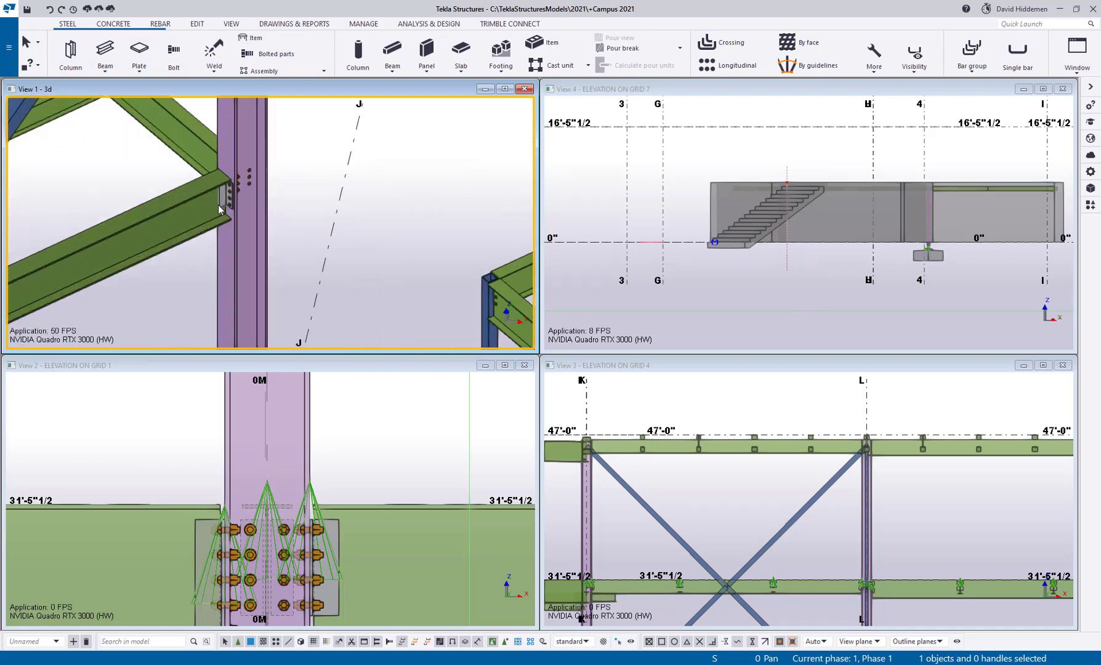
pyautogui.moveTo(237, 190); pyautogui.dragTo(277, 191, button='middle')
pyautogui.press('Delete')
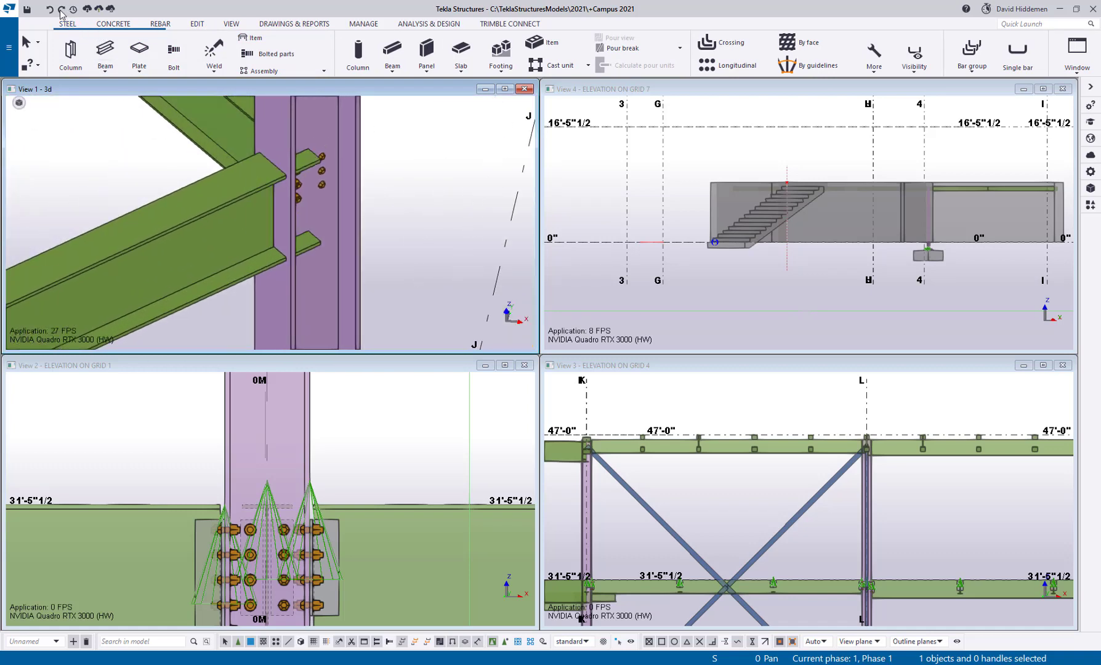
pyautogui.click(49, 10)
pyautogui.scroll(-2, 239, 194)
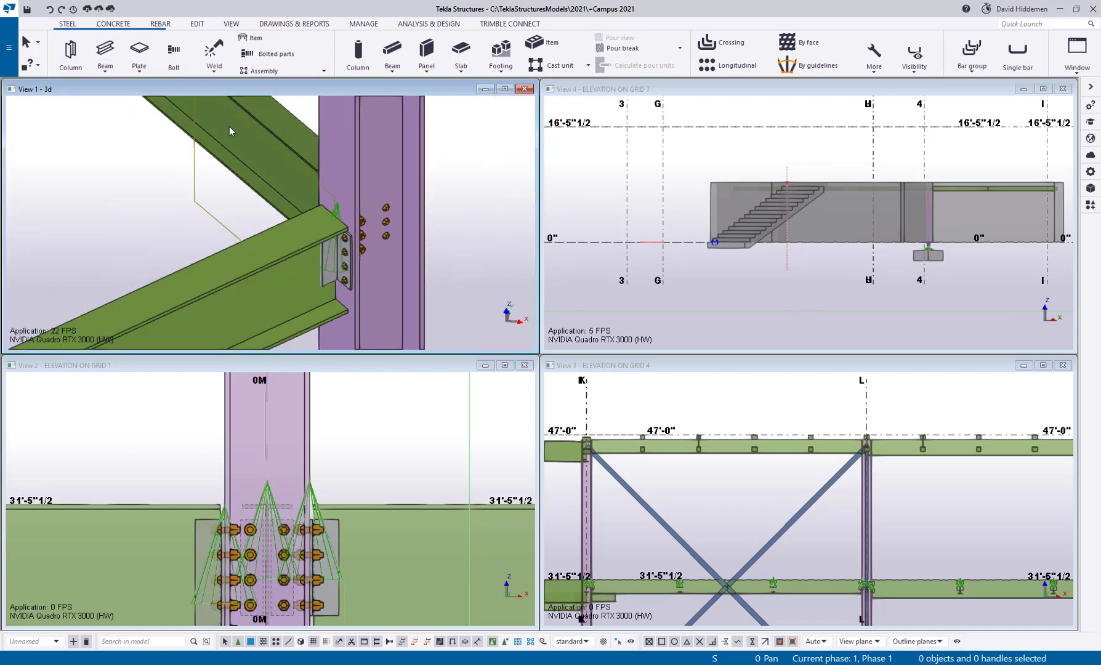